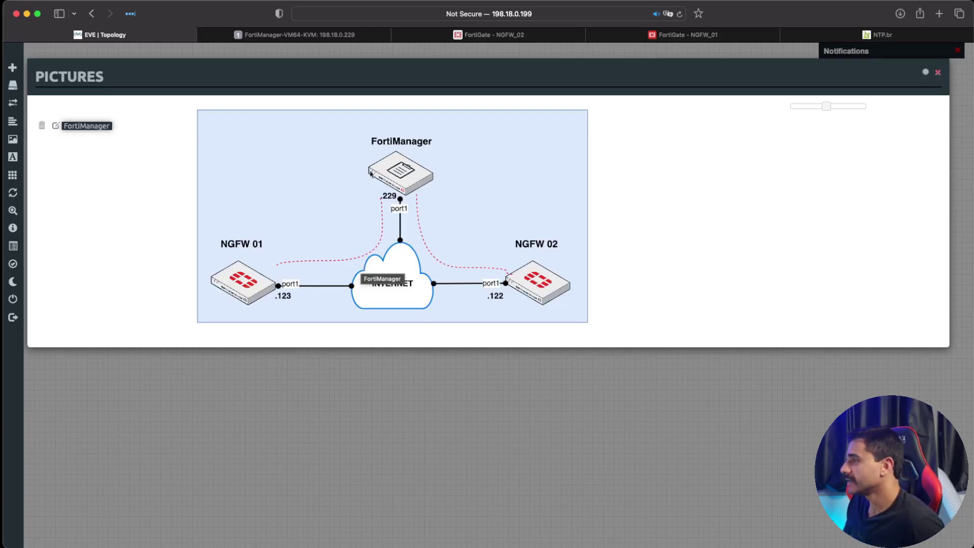
mouse_move(354, 30)
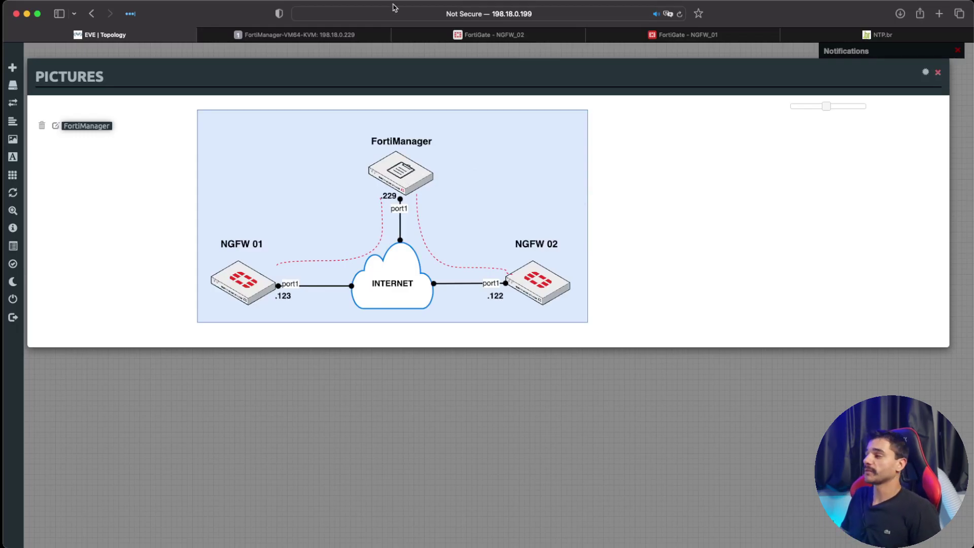
click(329, 36)
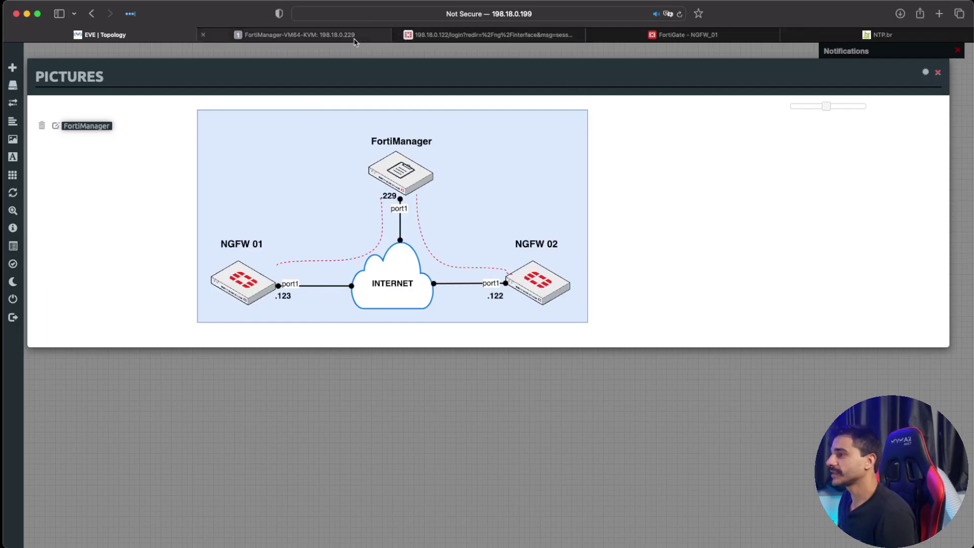
click(274, 35)
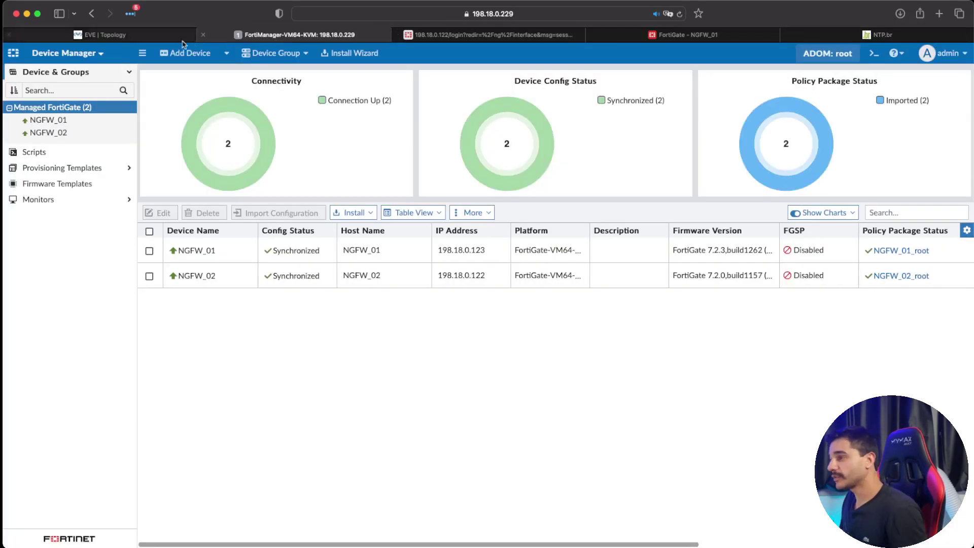
click(829, 54)
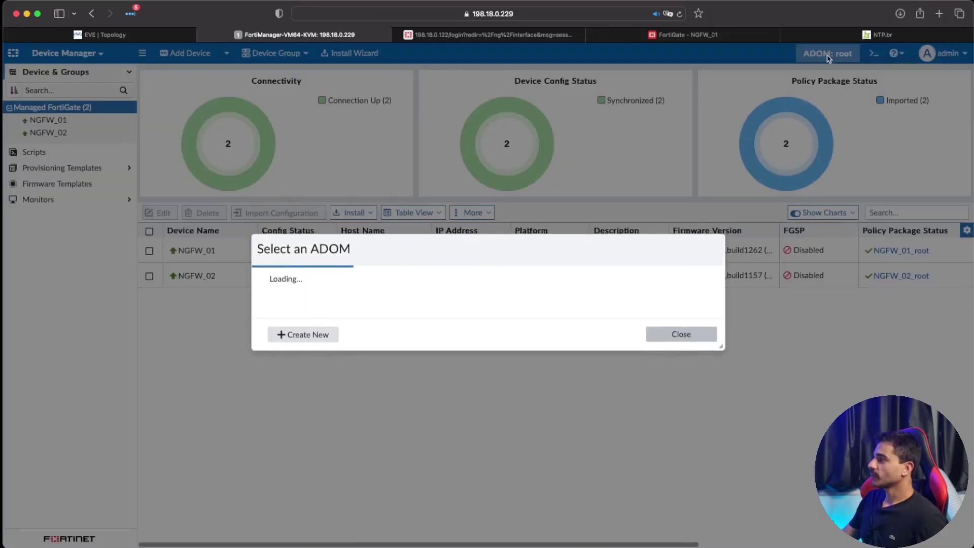
click(365, 284)
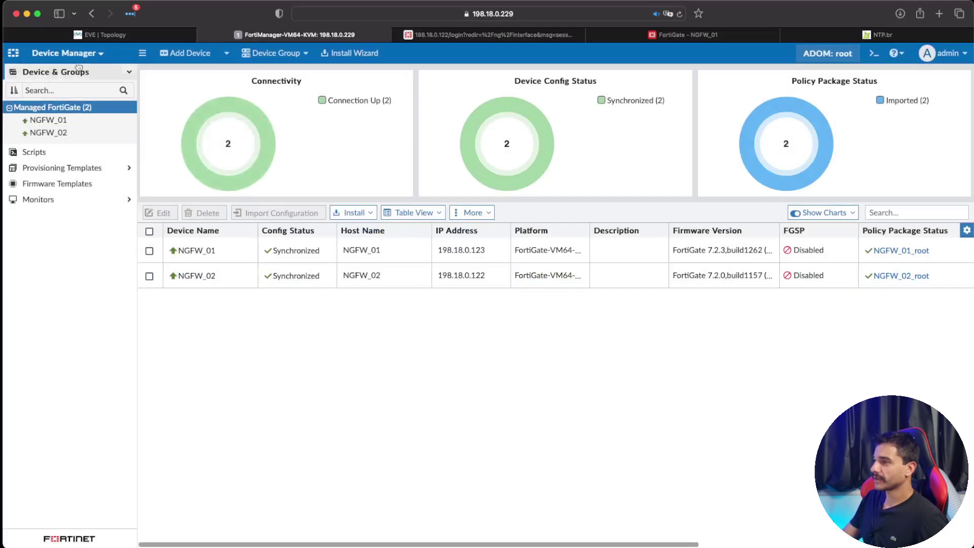
click(94, 60)
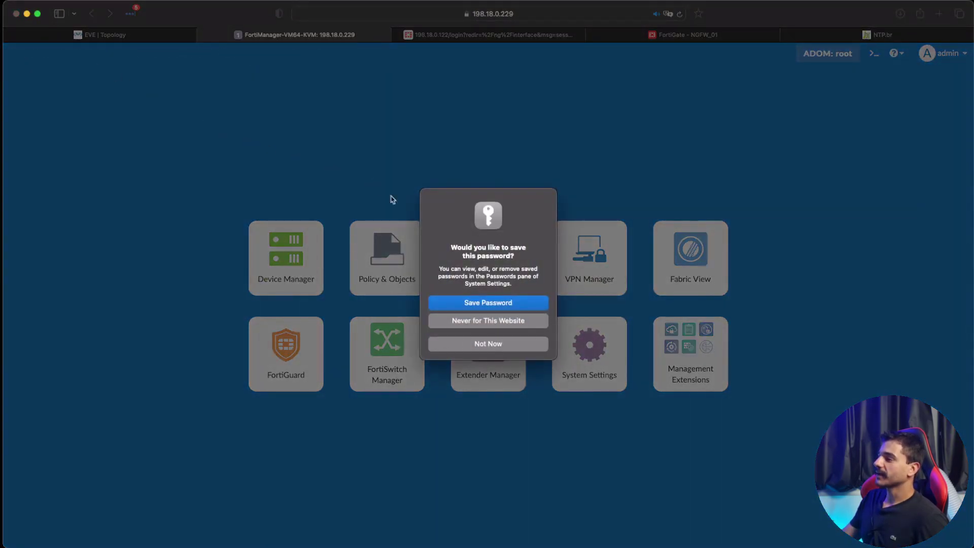
click(511, 345)
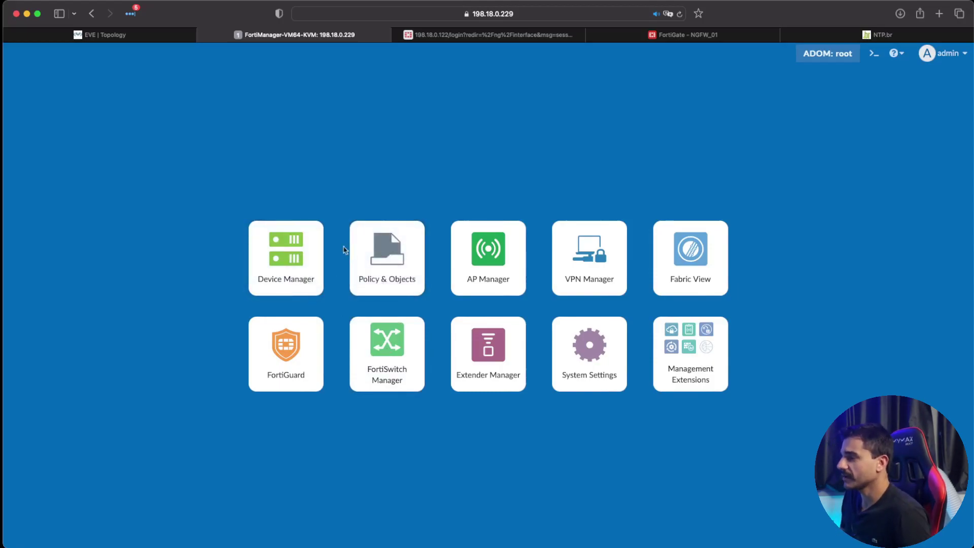
click(282, 246)
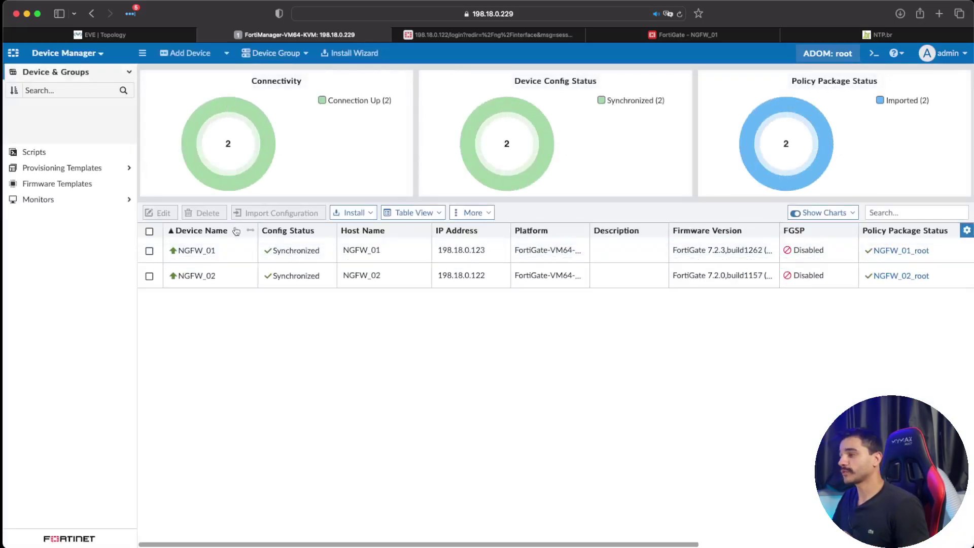
click(162, 35)
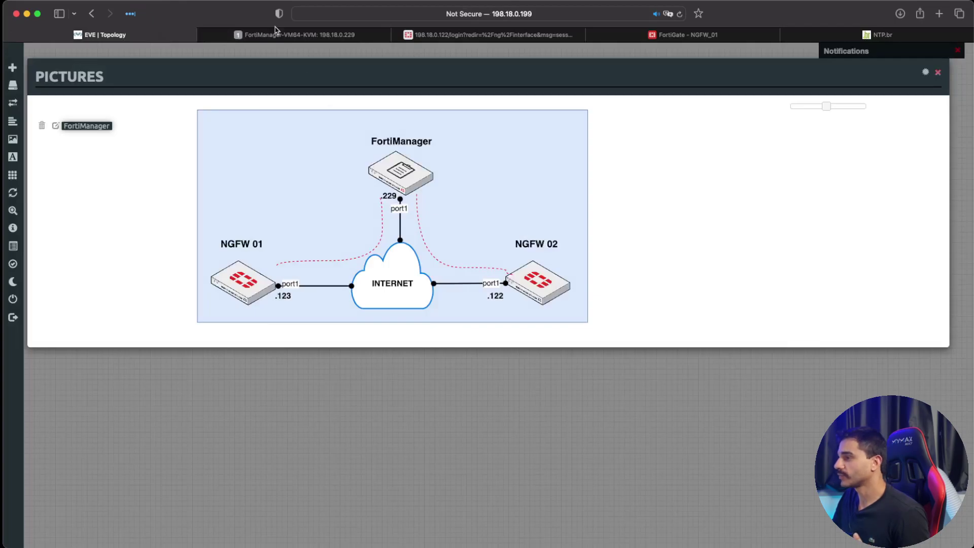
Step: Switch back to FortiManager's device list showing NGFW_01 and NGFW_02
click(284, 34)
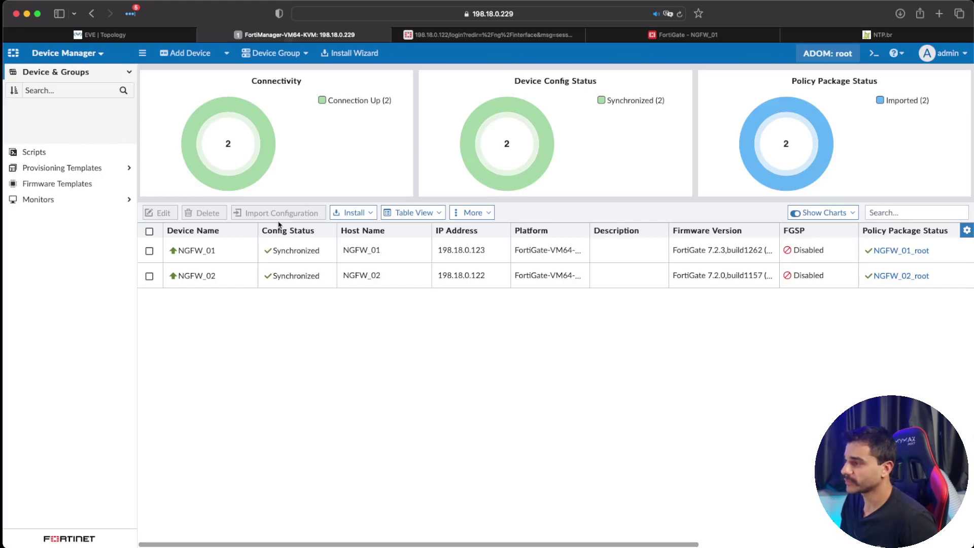
Step: Sort devices by Config Status, abandon adding a device, and show the System Templates list
click(277, 229)
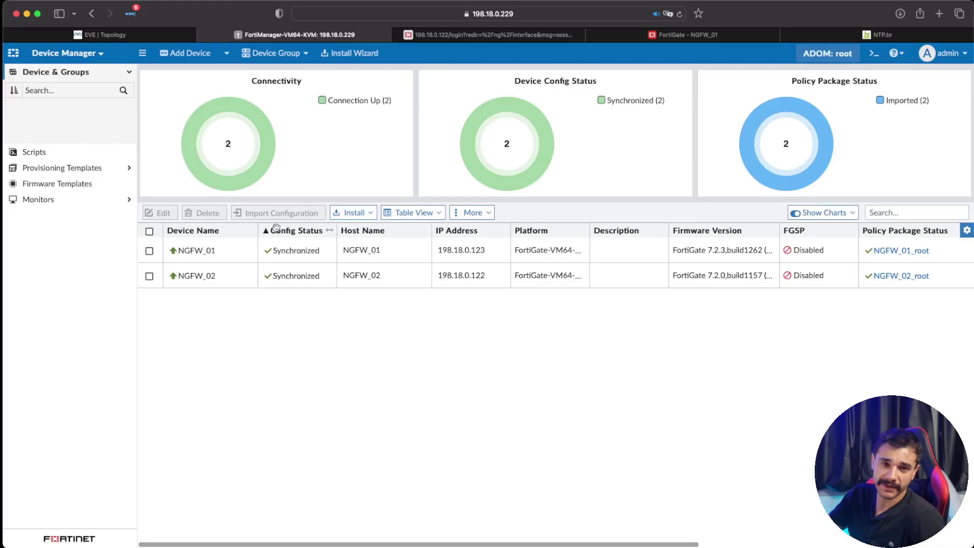
click(189, 53)
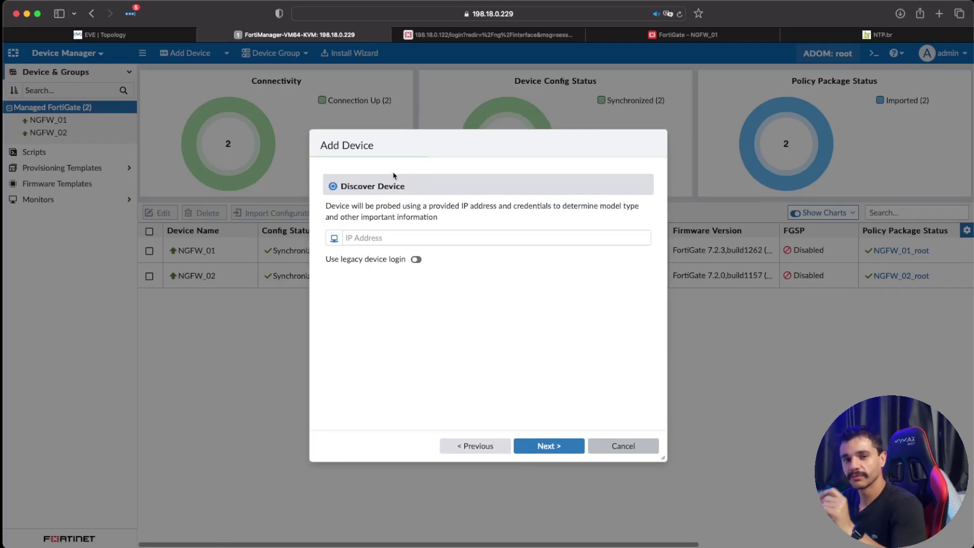
click(417, 237)
click(604, 441)
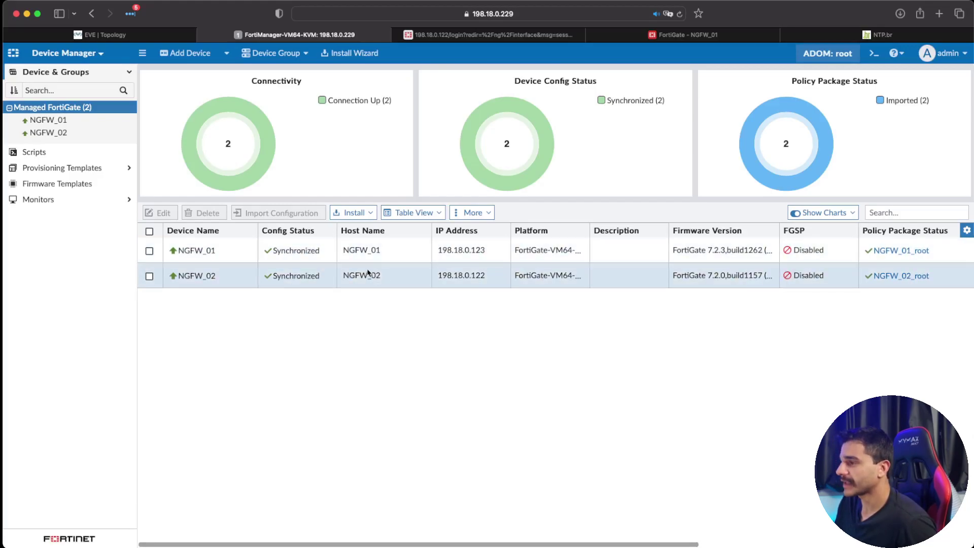
click(101, 168)
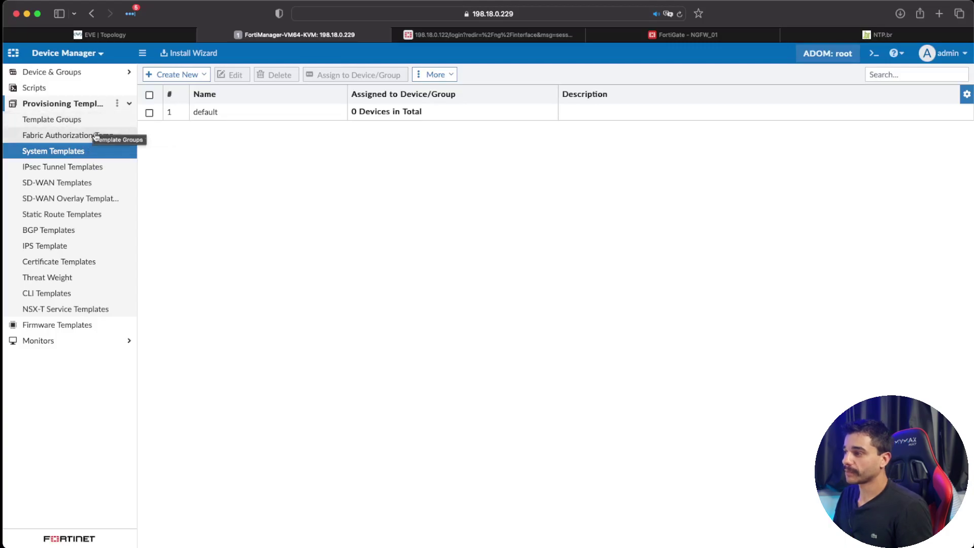
Step: Browse the Fabric Authorization, IPsec, SD-WAN, BGP and Static Route templates, then view new-template choices
click(96, 135)
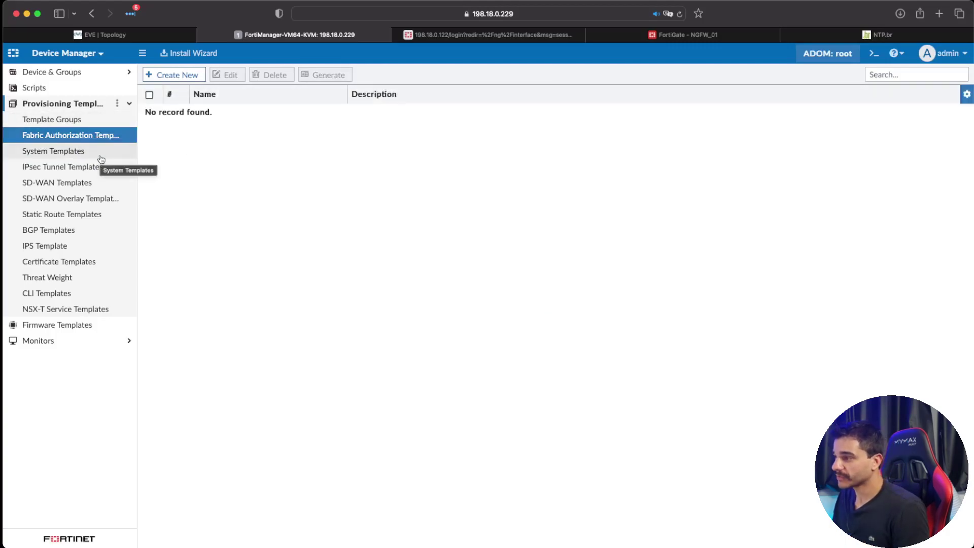
click(101, 159)
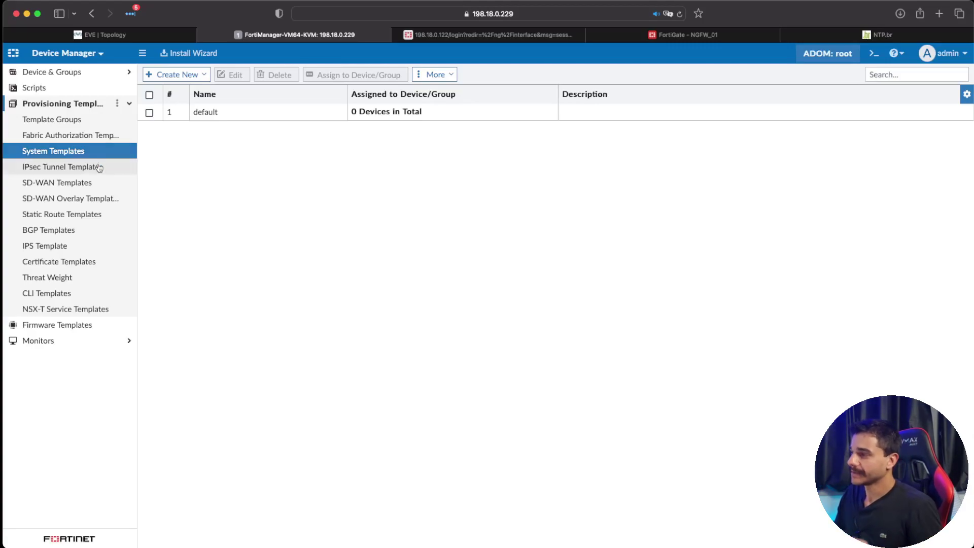
click(104, 171)
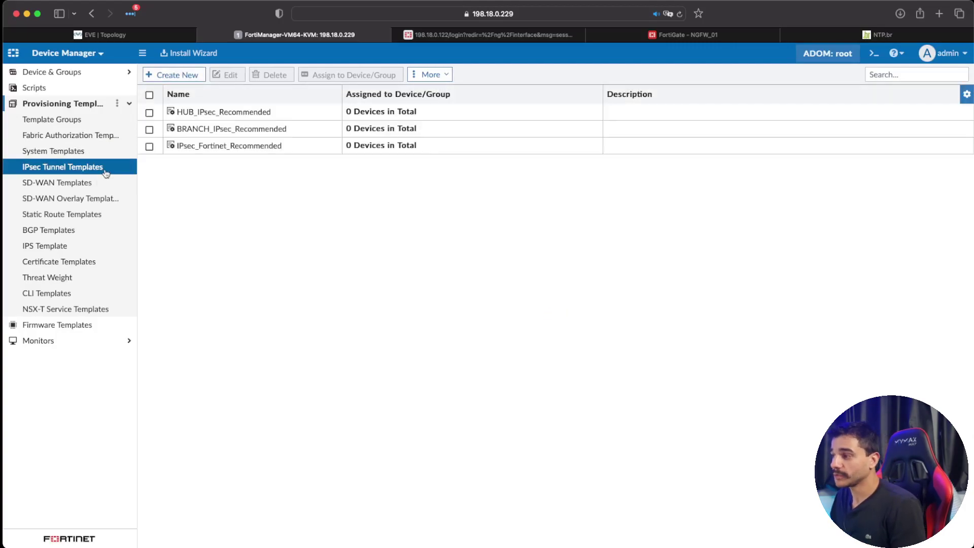
click(107, 183)
click(98, 232)
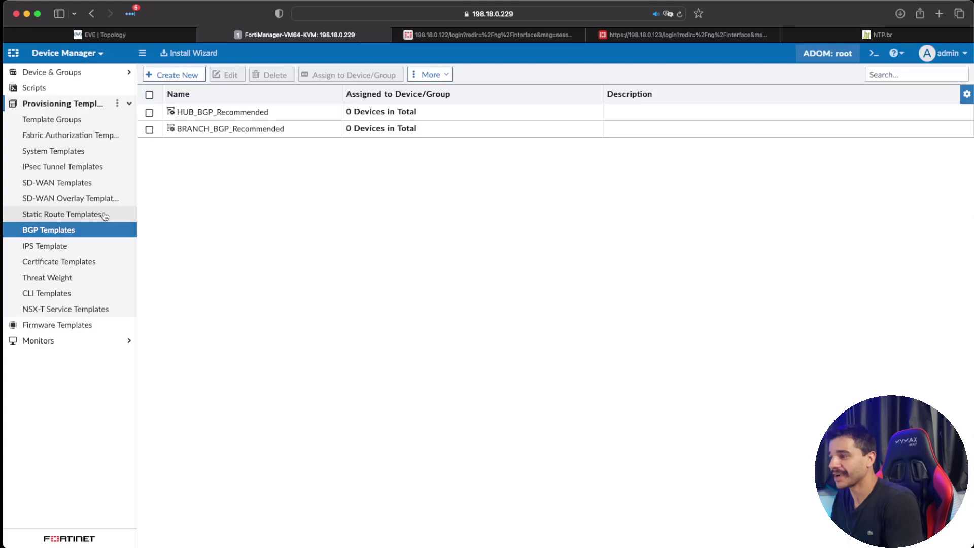
click(103, 215)
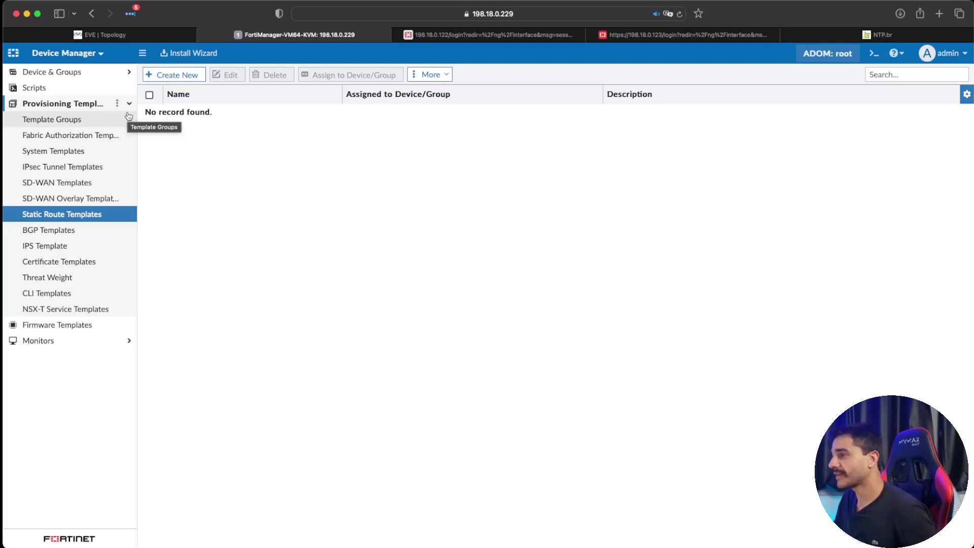
click(111, 151)
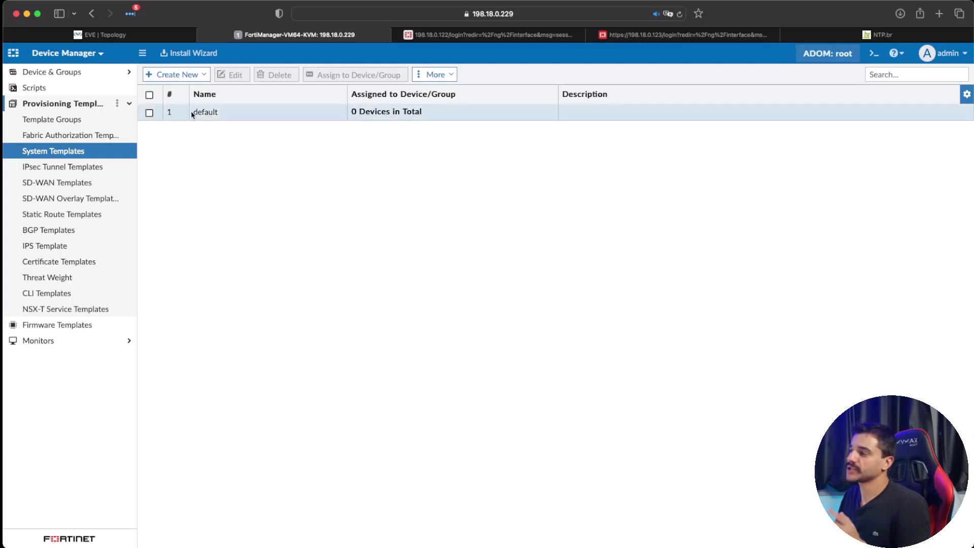
click(204, 77)
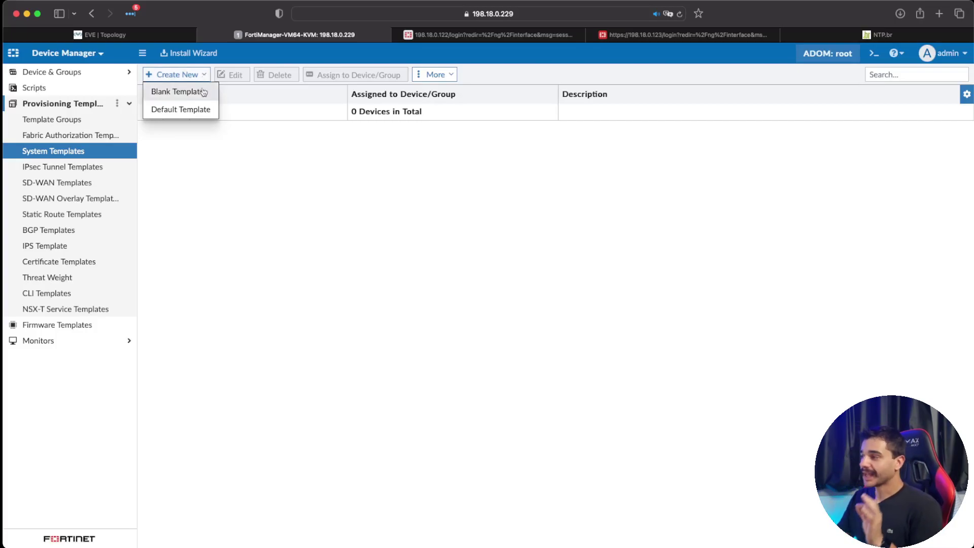
Step: Create a trial system template 'Teste' from the default template and inspect its DNS settings
click(200, 110)
click(485, 248)
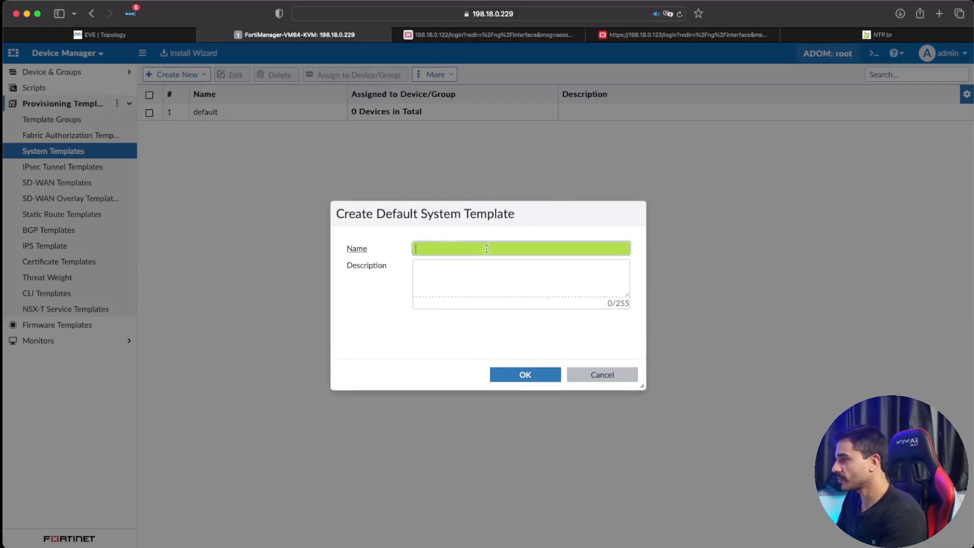
text(Teste)
click(526, 375)
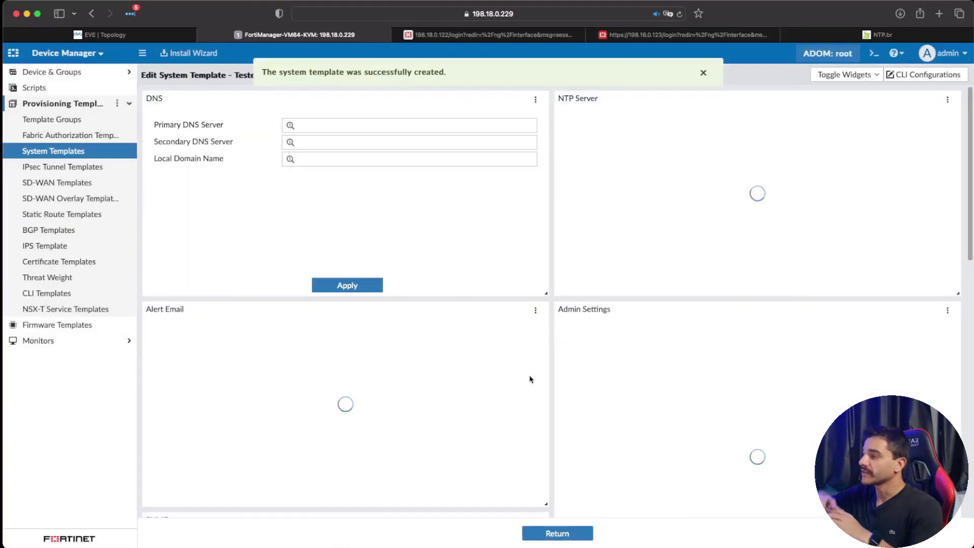
scroll(546, 370, down, 4)
scroll(665, 352, down, 4)
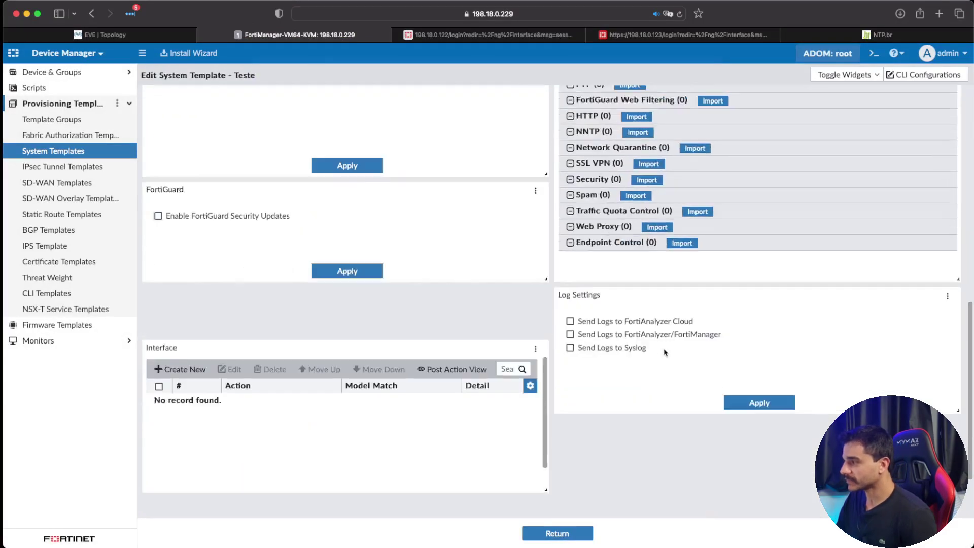
scroll(665, 353, up, 6)
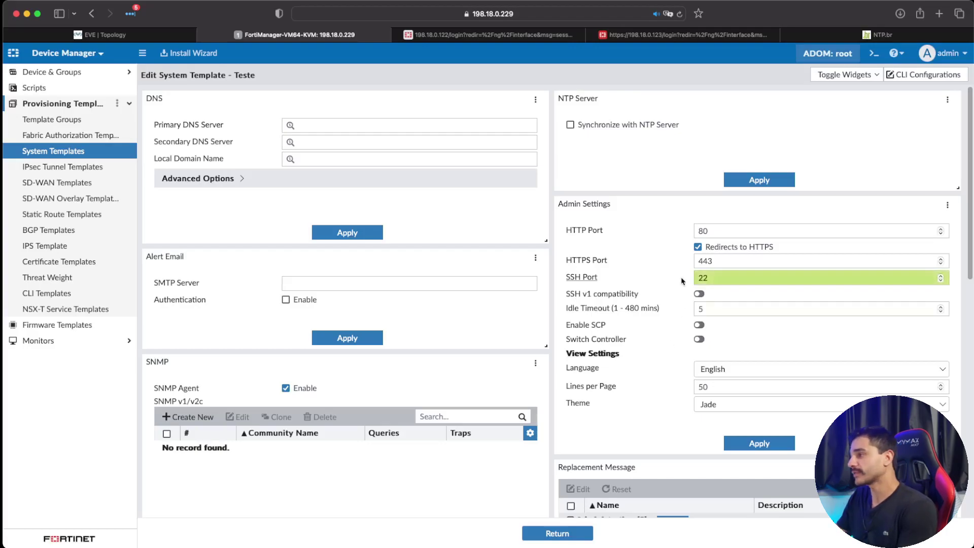
click(399, 131)
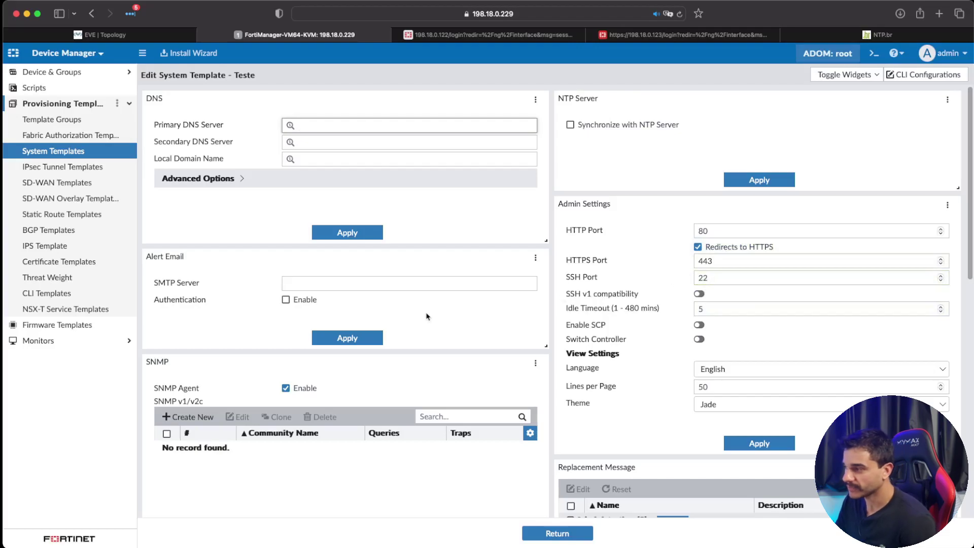
scroll(435, 311, down, 5)
scroll(435, 311, up, 5)
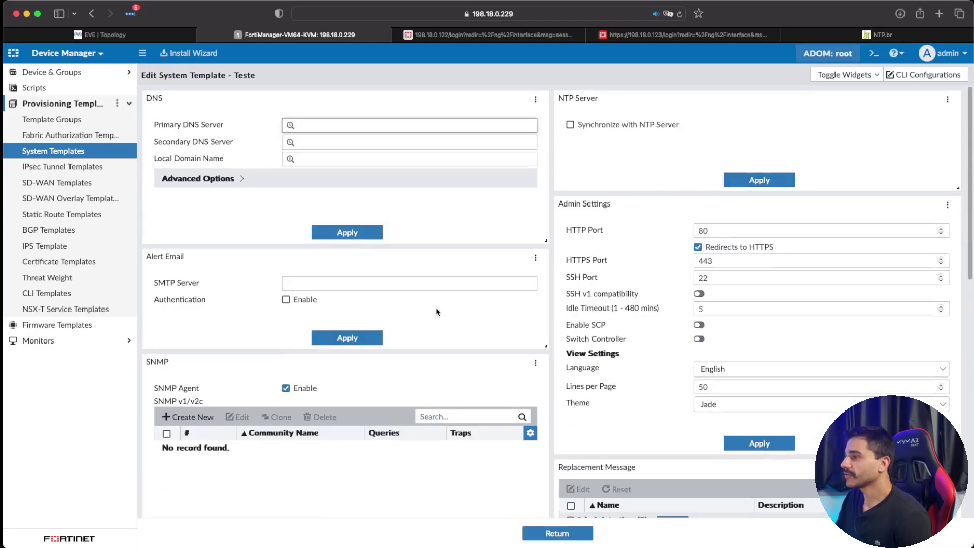
Step: Delete the Teste template from the System Templates list
click(562, 534)
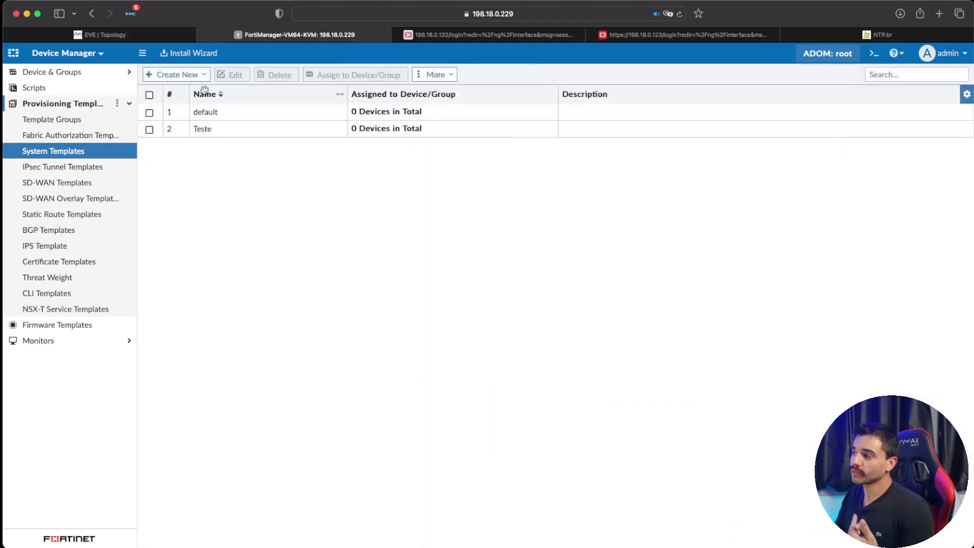
click(150, 131)
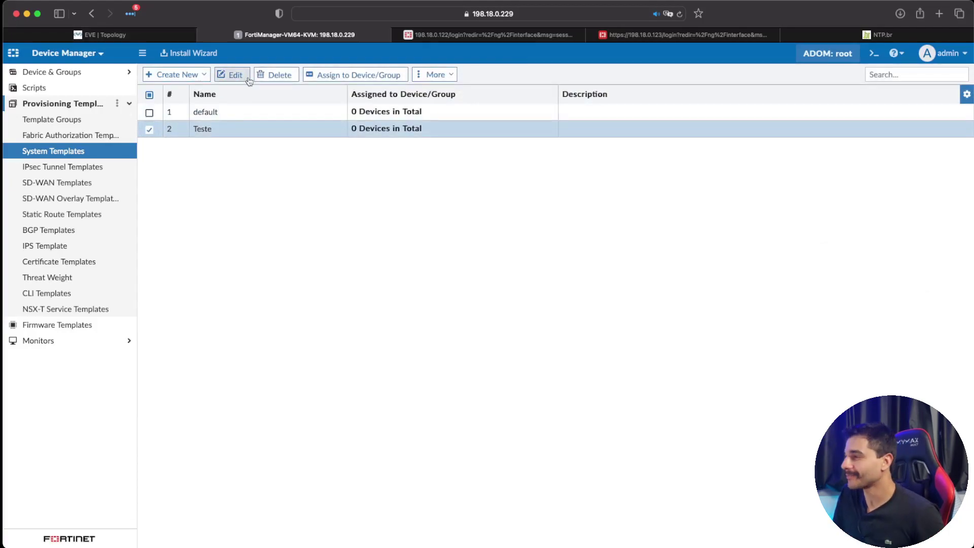
click(279, 76)
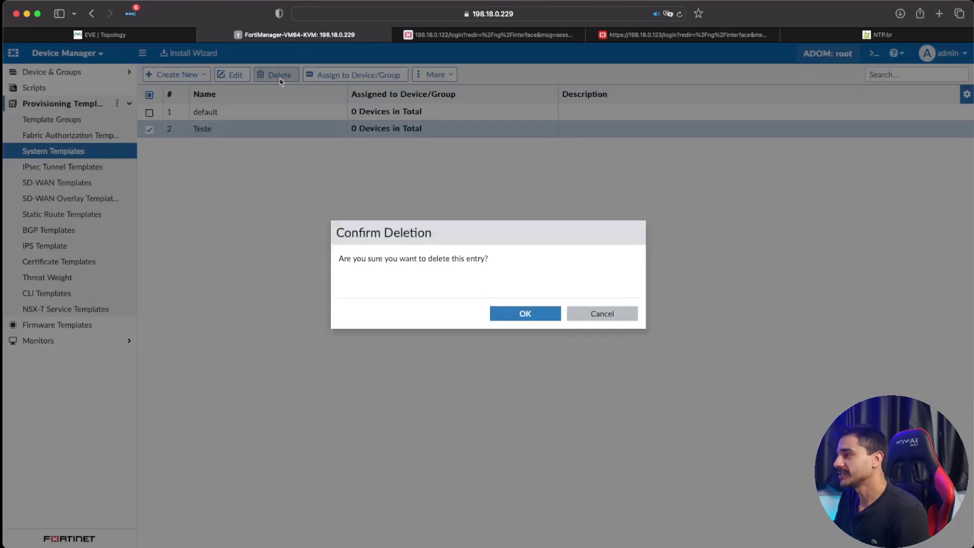
click(524, 334)
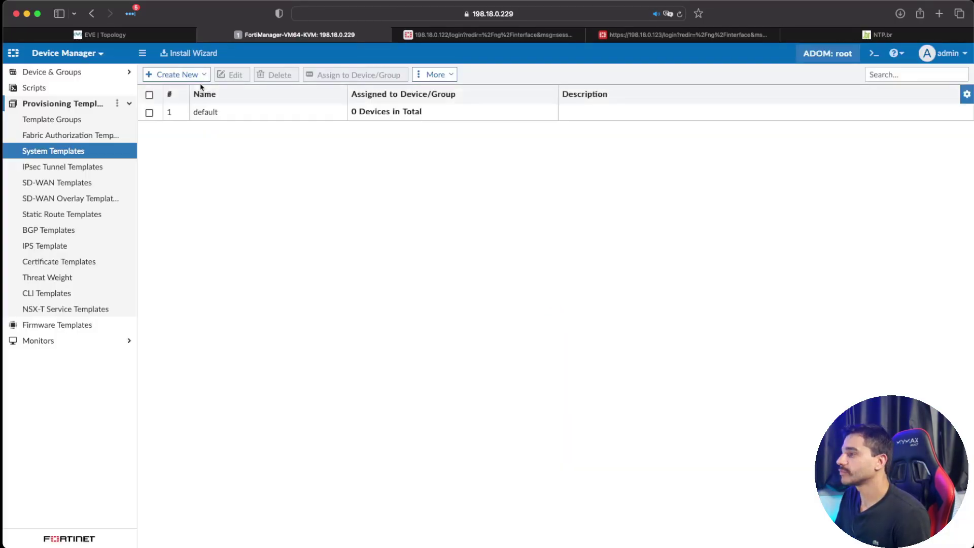
Step: Create a blank system template named 'System Template - ISFW'
click(198, 75)
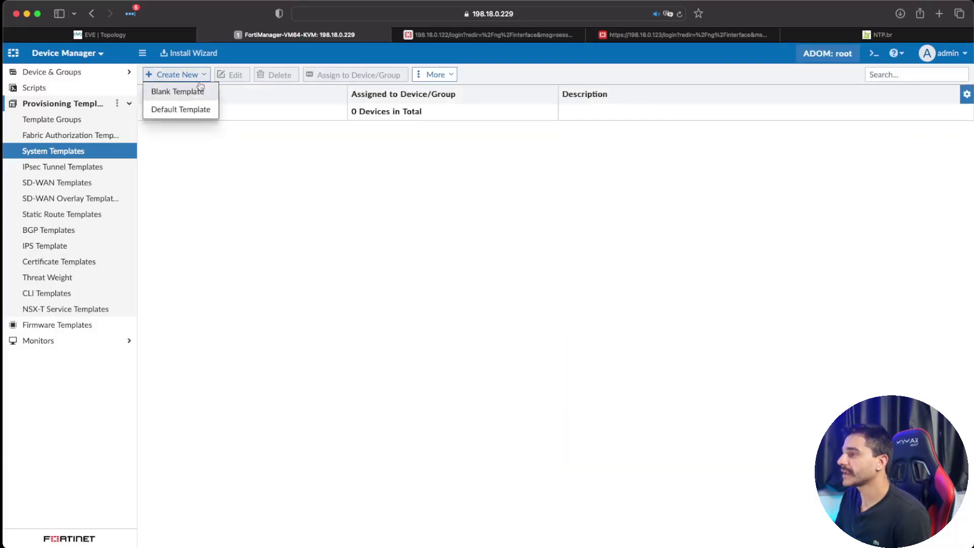
click(198, 90)
click(453, 248)
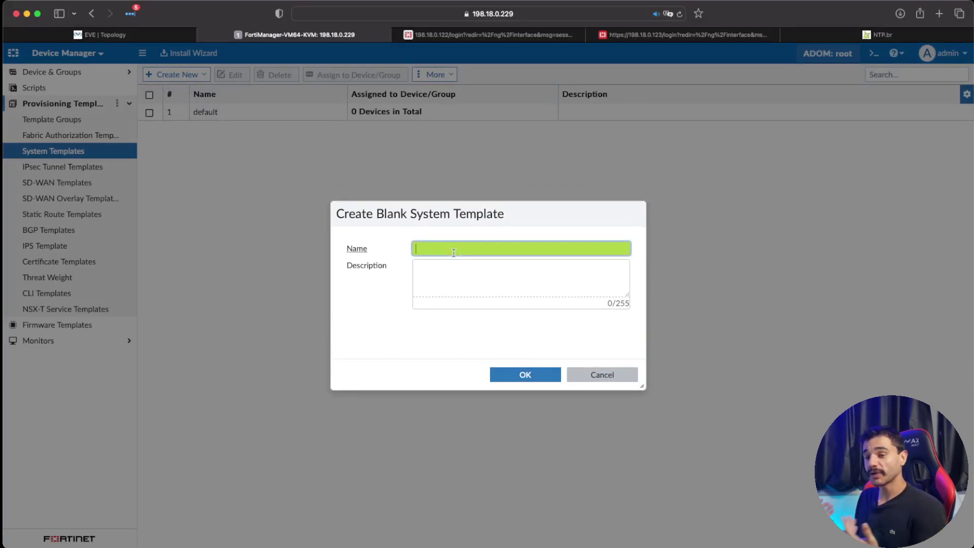
text(Syst)
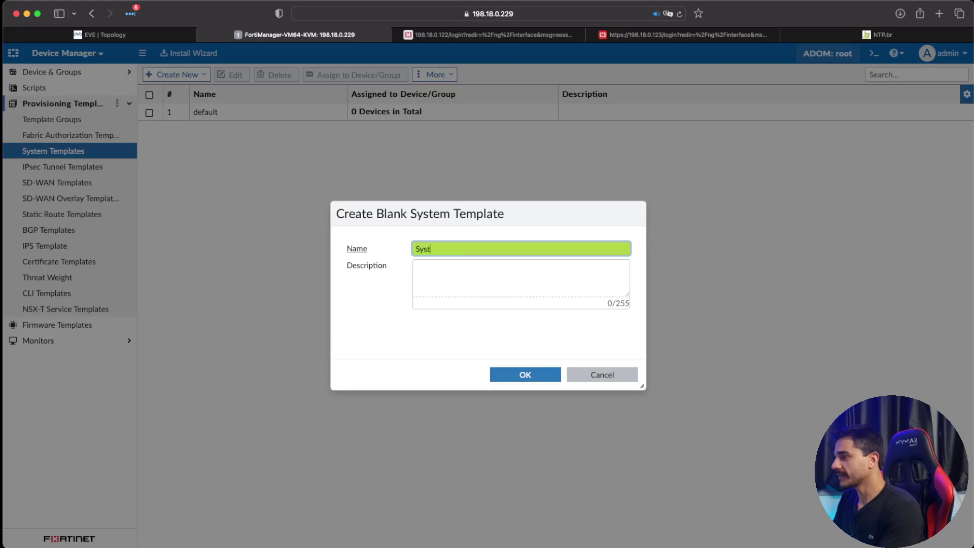
text(em Template)
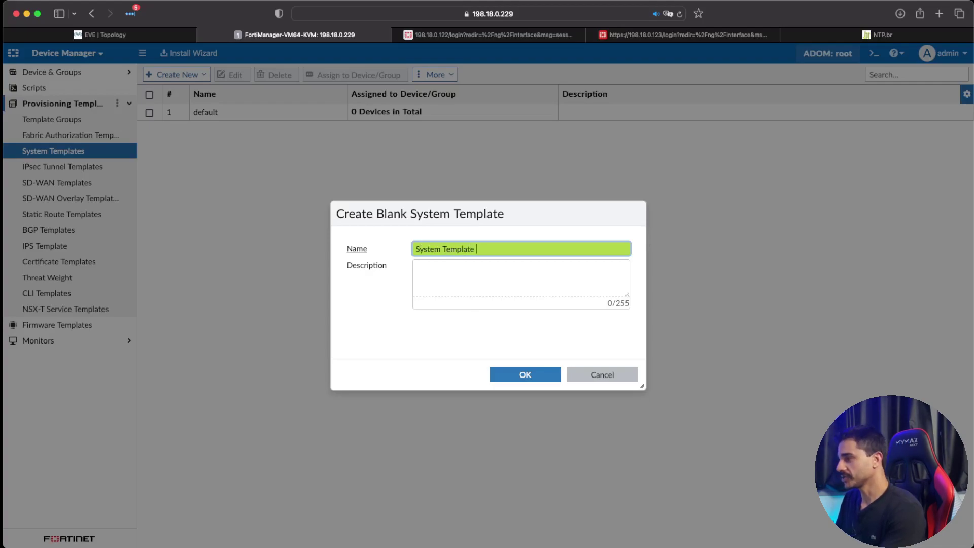
text( --)
key(BackSpace)
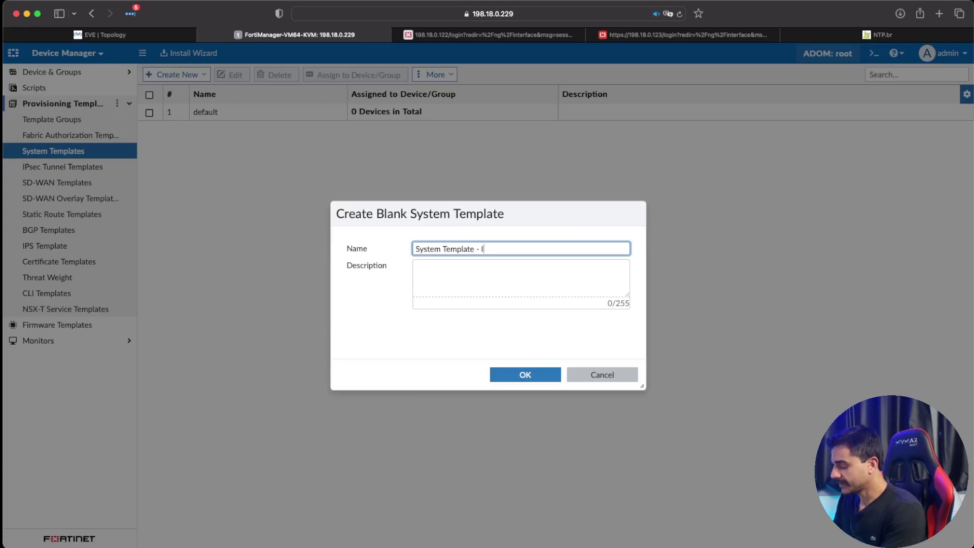
text(FW)
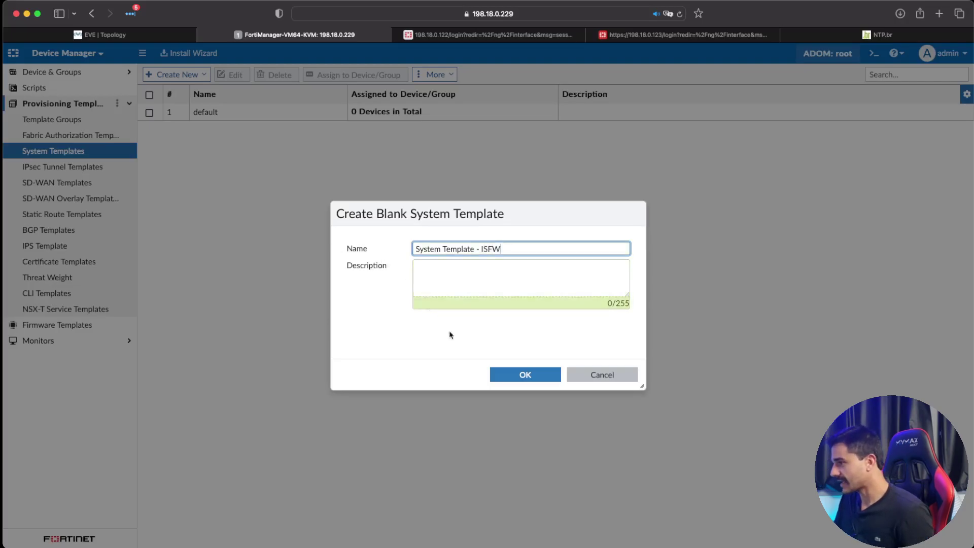
click(522, 375)
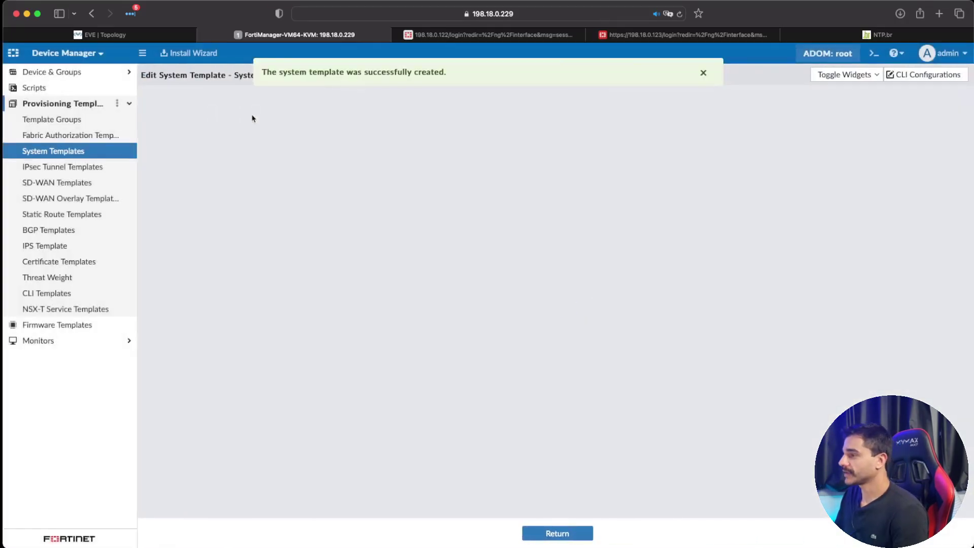
Step: Add the DNS widget with primary server 8.8.8.8 and secondary 1.1.1.1, and apply it
click(703, 73)
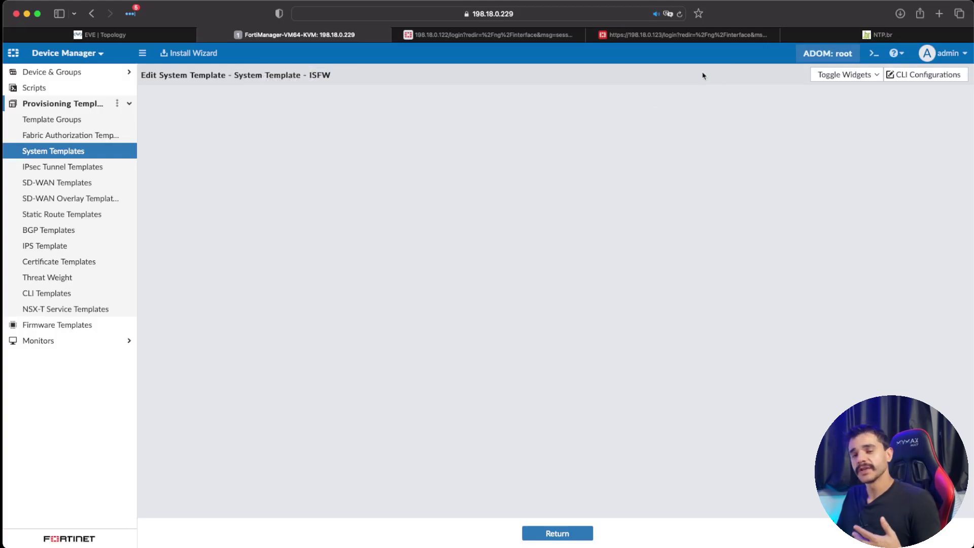
click(863, 74)
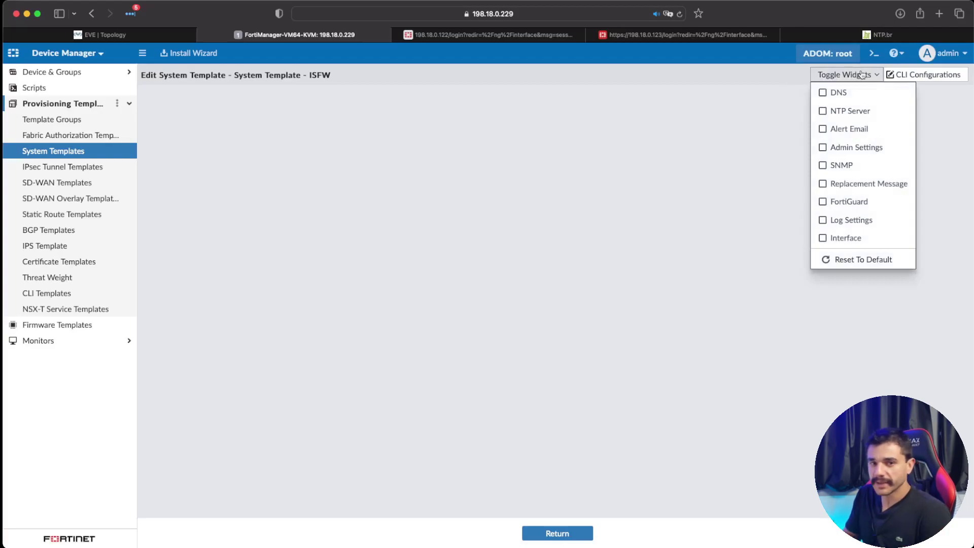
click(833, 92)
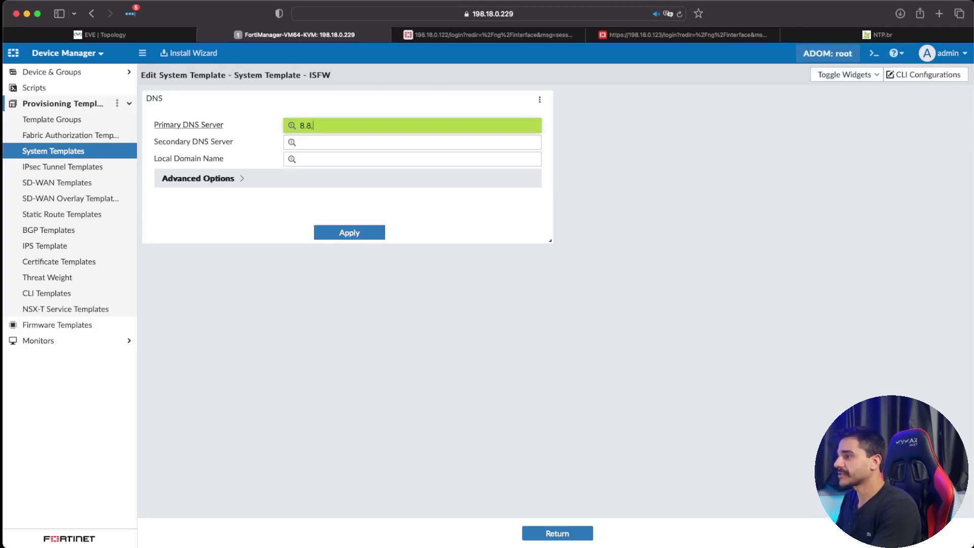
click(339, 146)
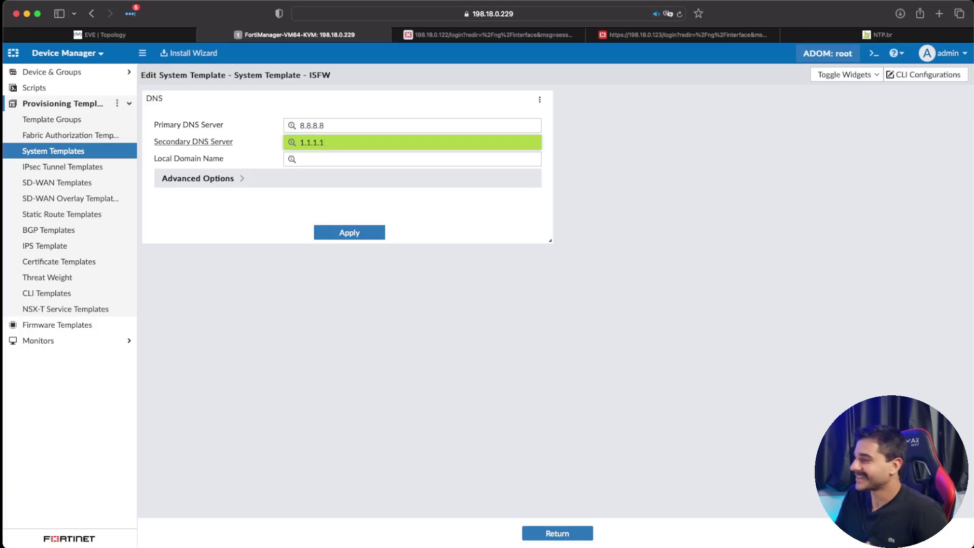
click(380, 232)
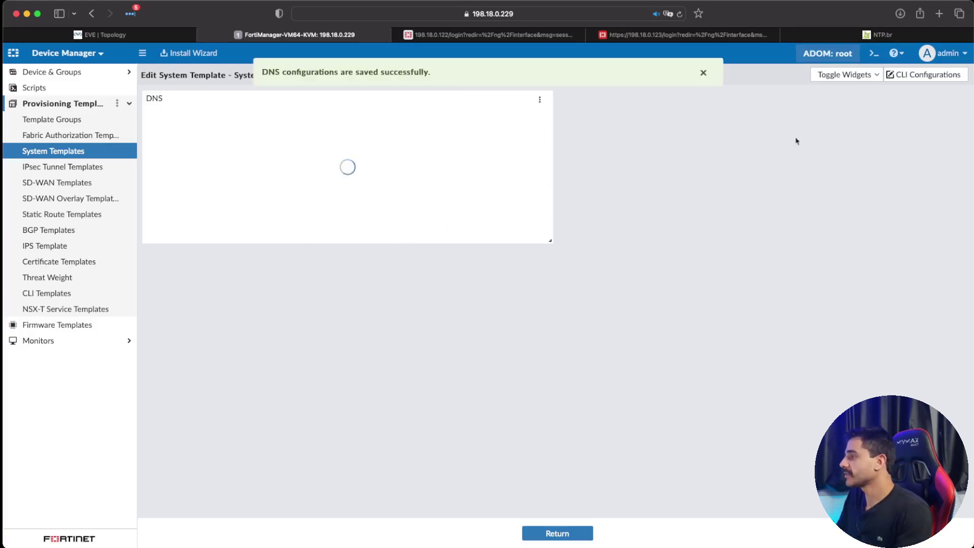
click(845, 75)
Step: Add NTP settings syncing with specified server 200.160.7.186, copied from ntp.br, and apply
click(845, 112)
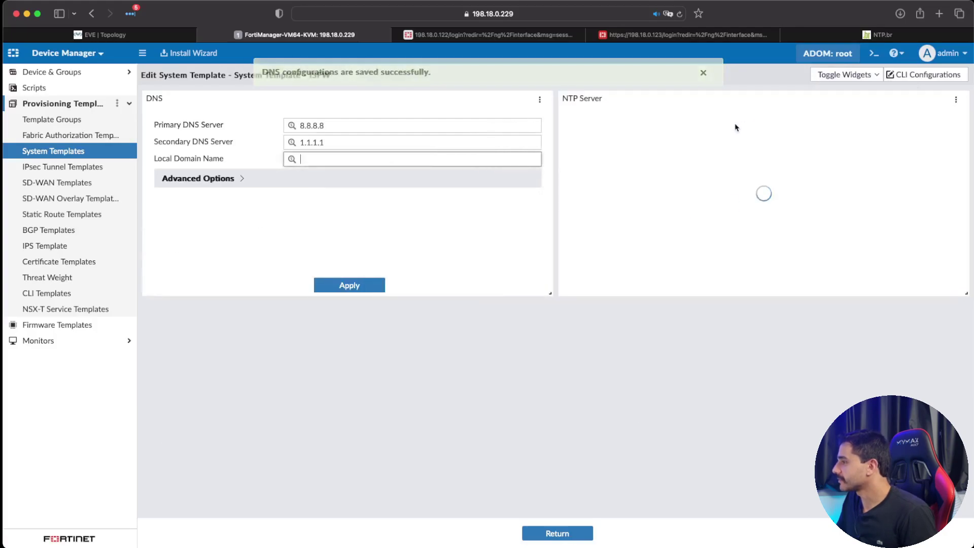
click(660, 126)
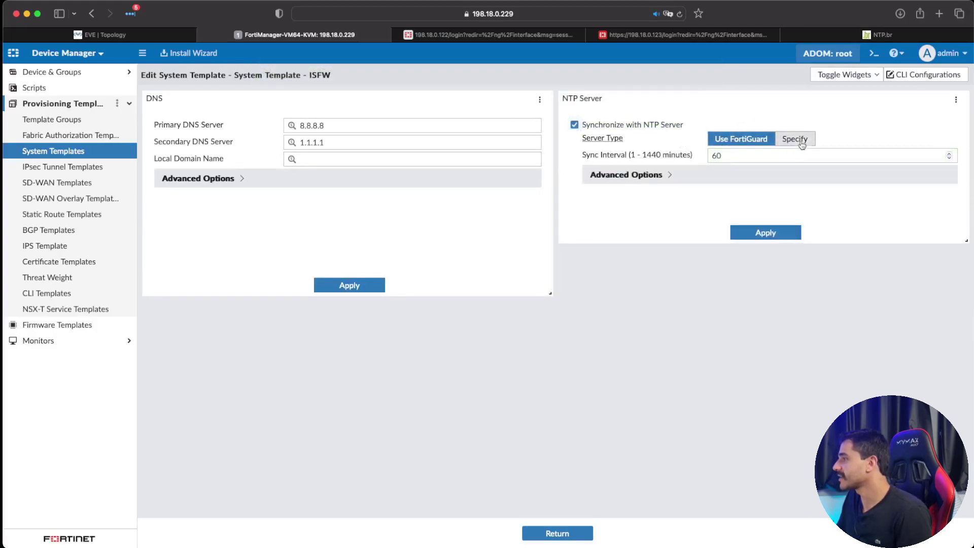
click(795, 139)
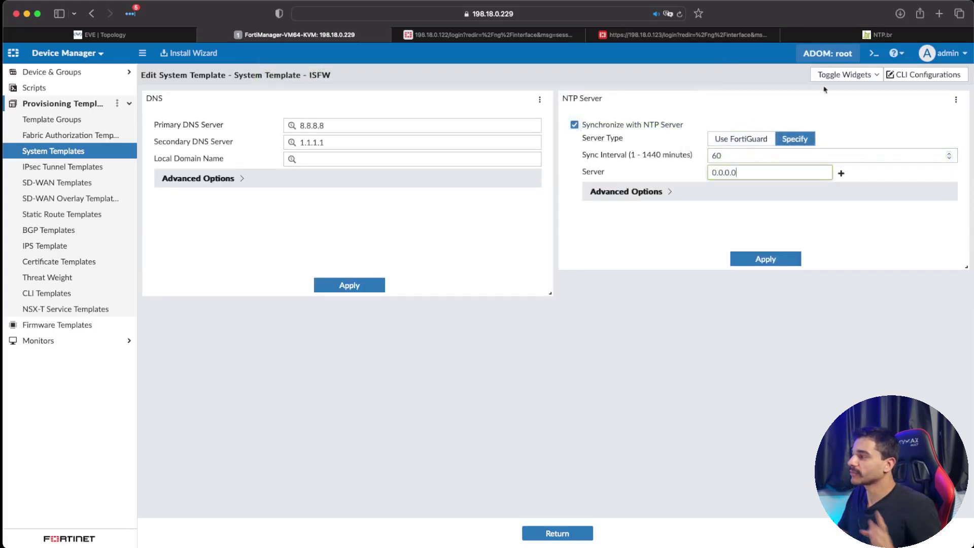
click(878, 34)
drag(702, 431, 652, 430)
key(super+c)
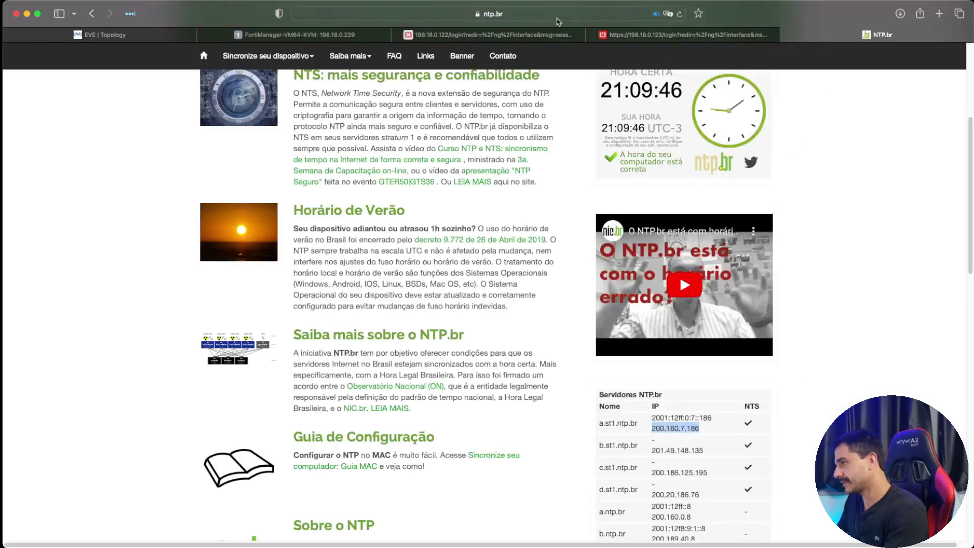
click(299, 34)
key(super+v)
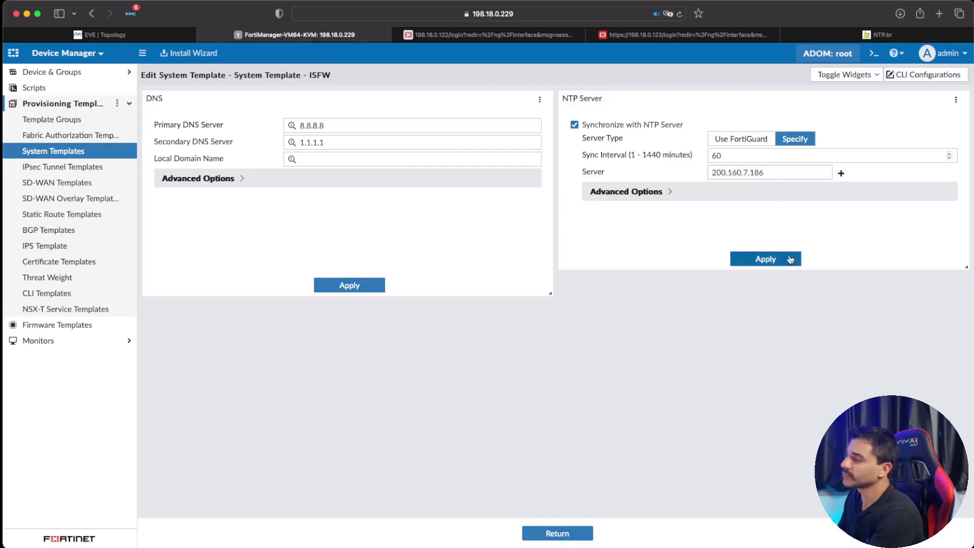
click(790, 259)
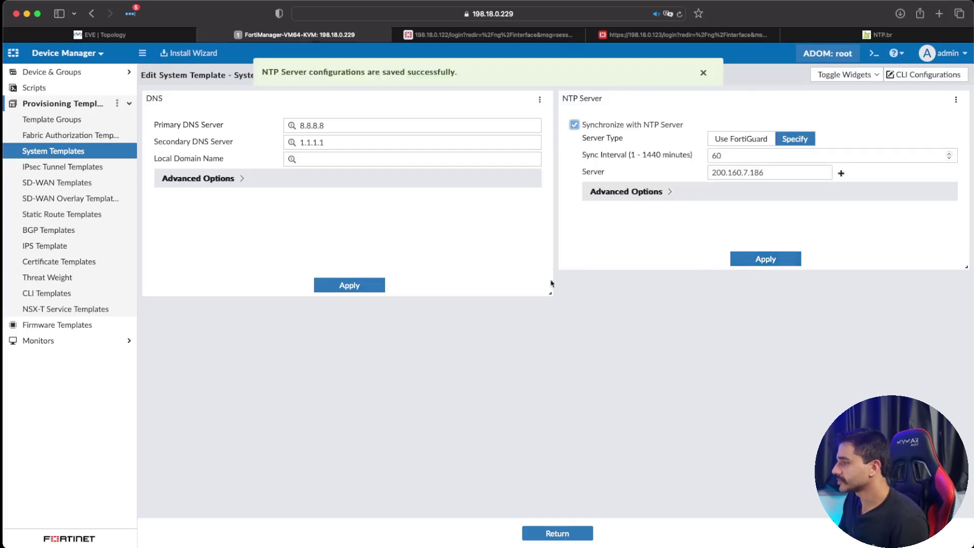
drag(550, 294, 586, 312)
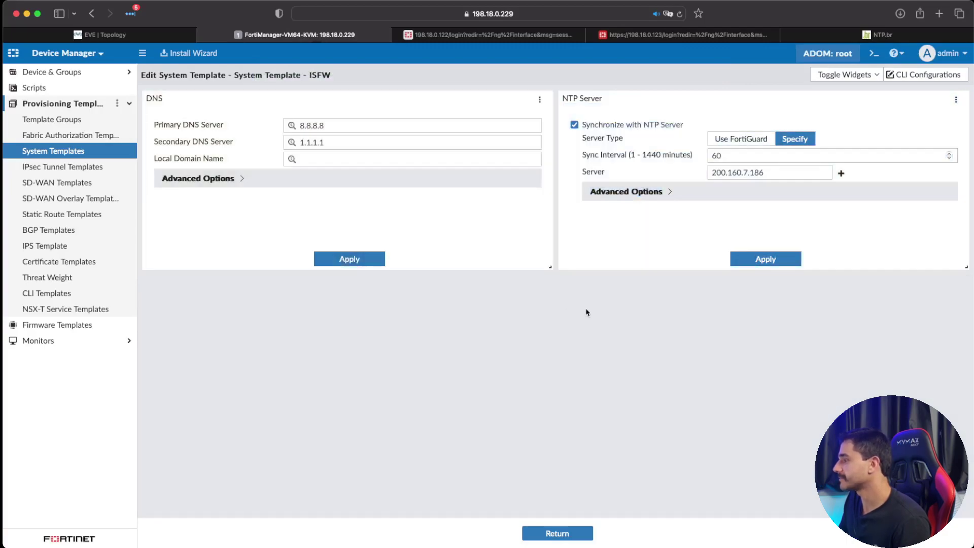
Step: Add an Alert Email widget to the template, then delete it
click(846, 75)
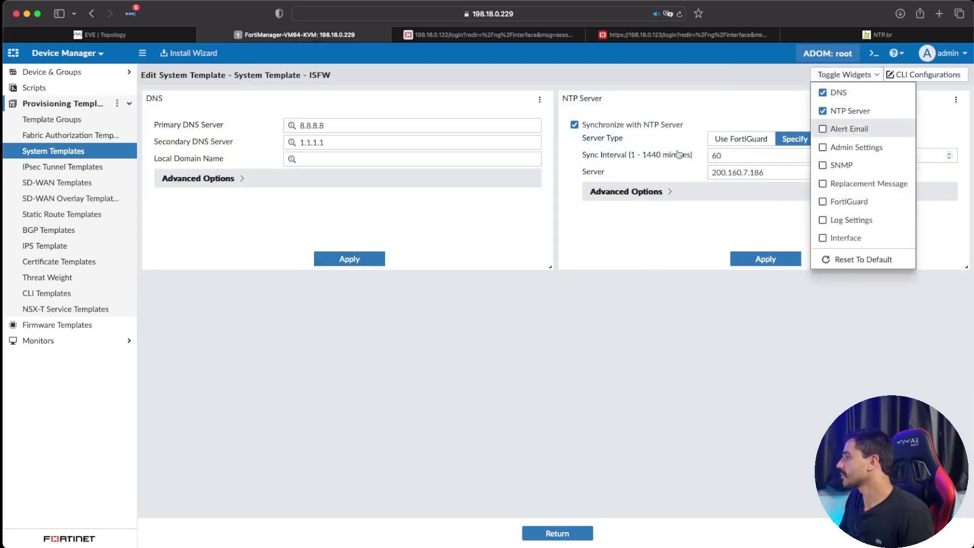
click(842, 129)
click(540, 312)
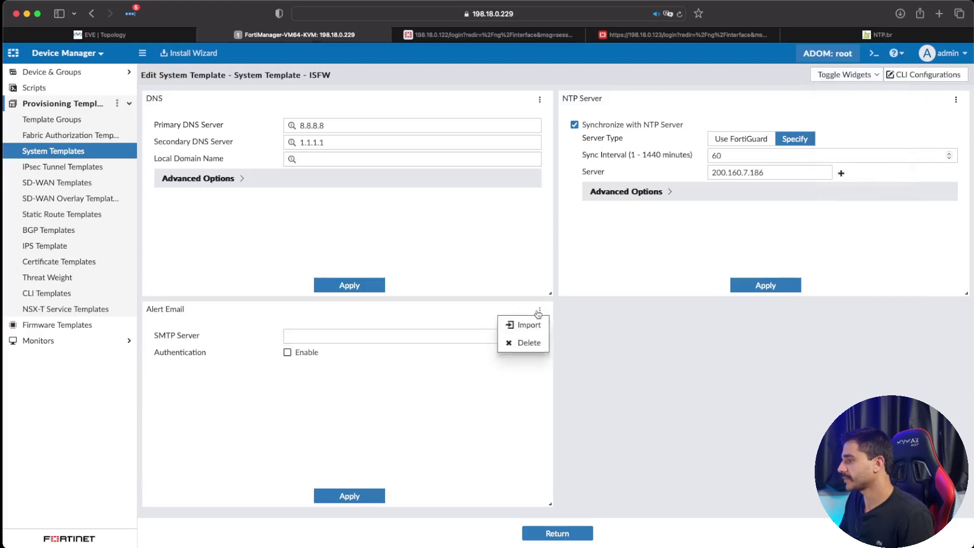
click(527, 343)
click(509, 333)
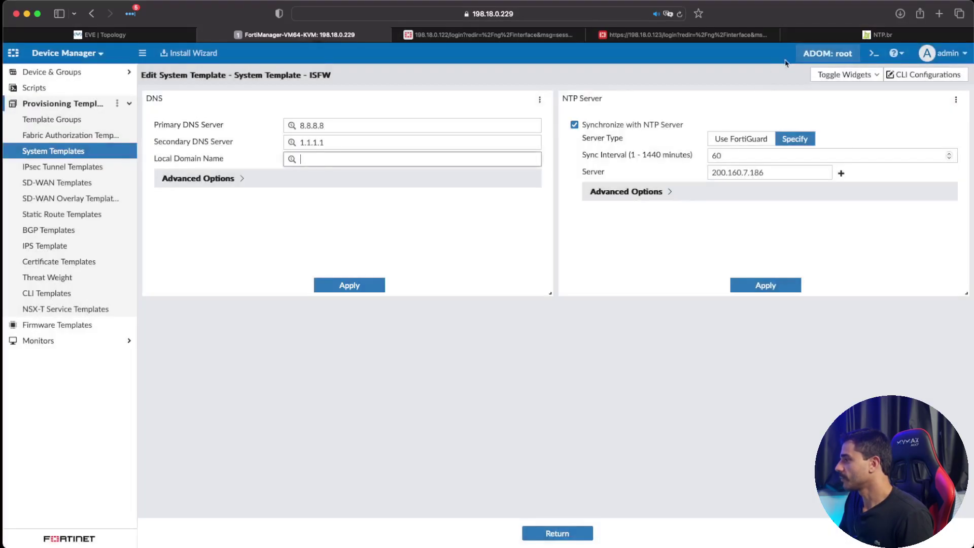
Step: Add and then delete the SNMP widget, returning to the System Templates list
click(846, 74)
click(838, 172)
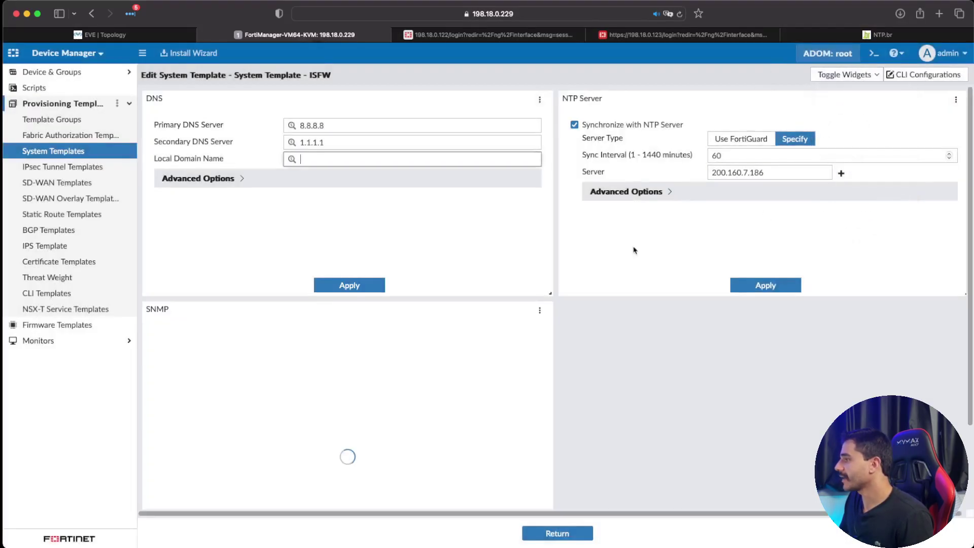
scroll(603, 272, down, 3)
scroll(373, 356, down, 1)
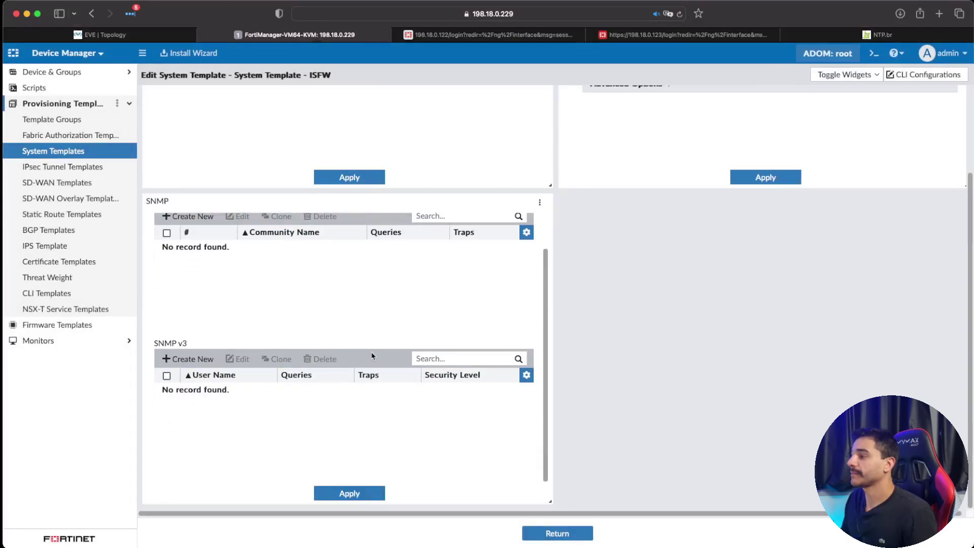
scroll(373, 356, up, 3)
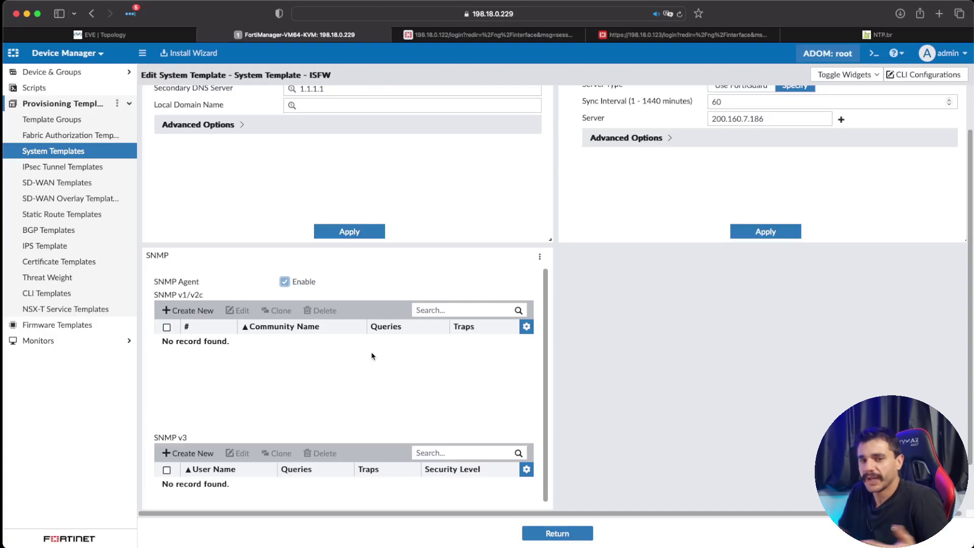
scroll(373, 356, down, 3)
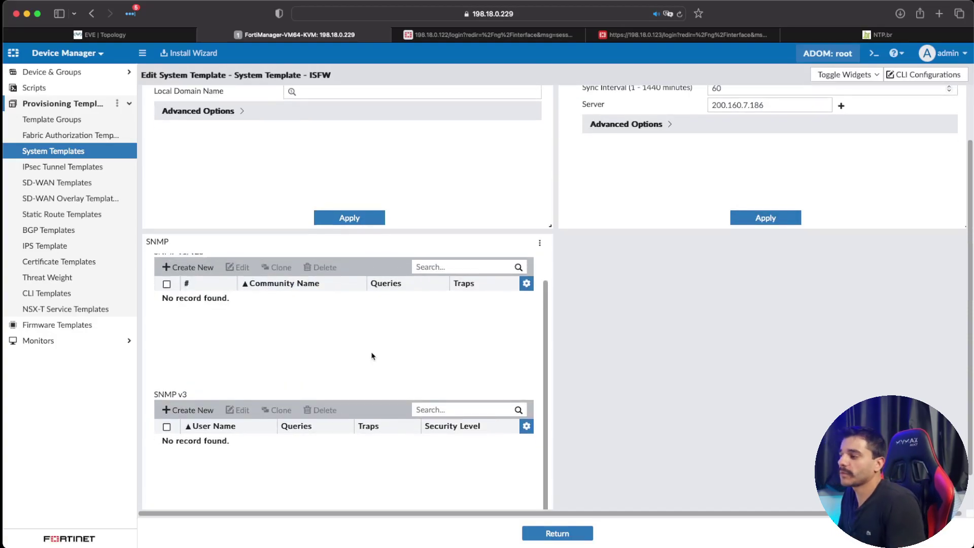
click(540, 244)
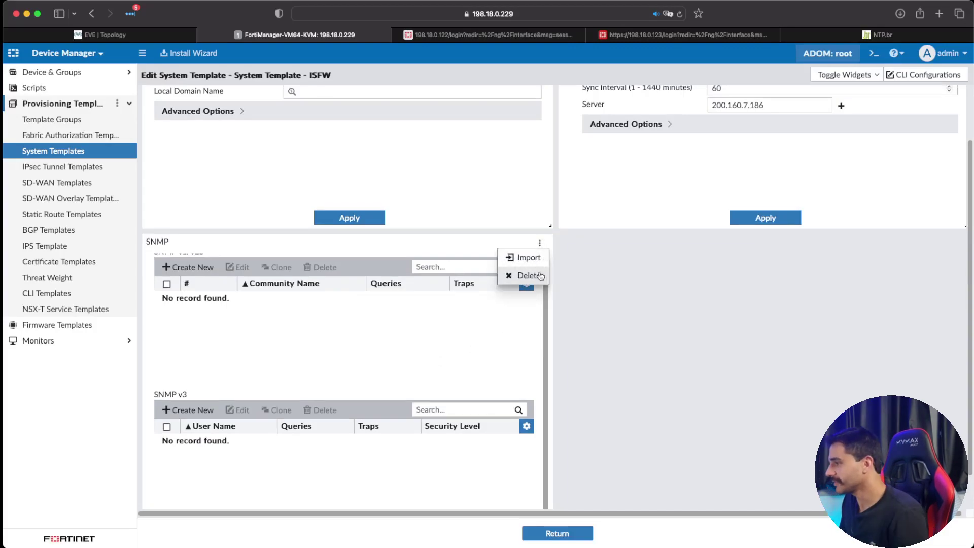
click(530, 274)
click(531, 334)
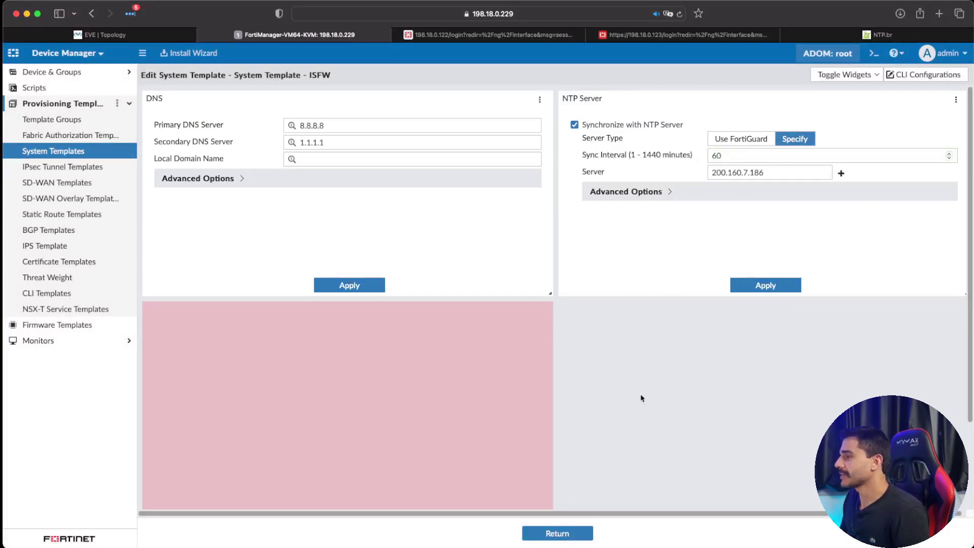
click(558, 533)
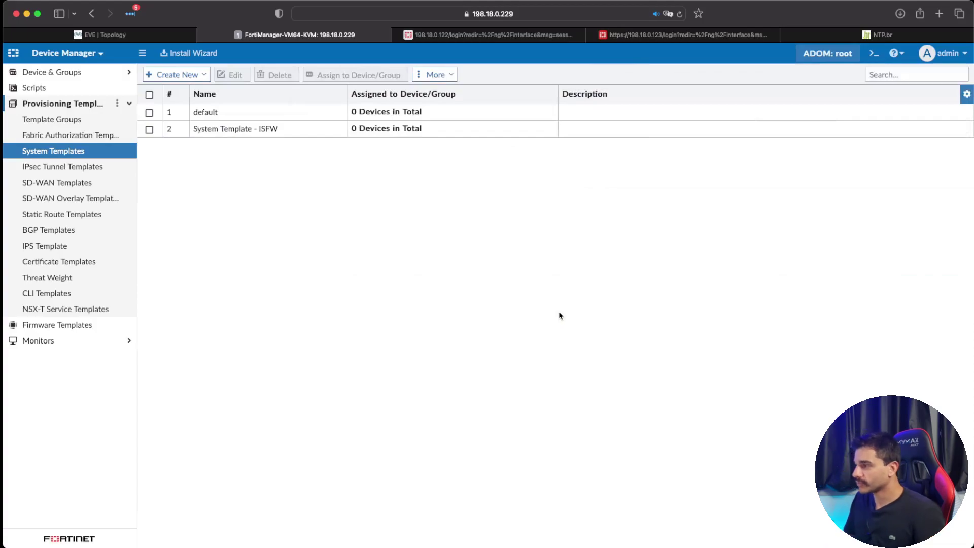
Step: Select the System Template - ISFW row and open its Assign to Devices/Groups dialog
click(264, 128)
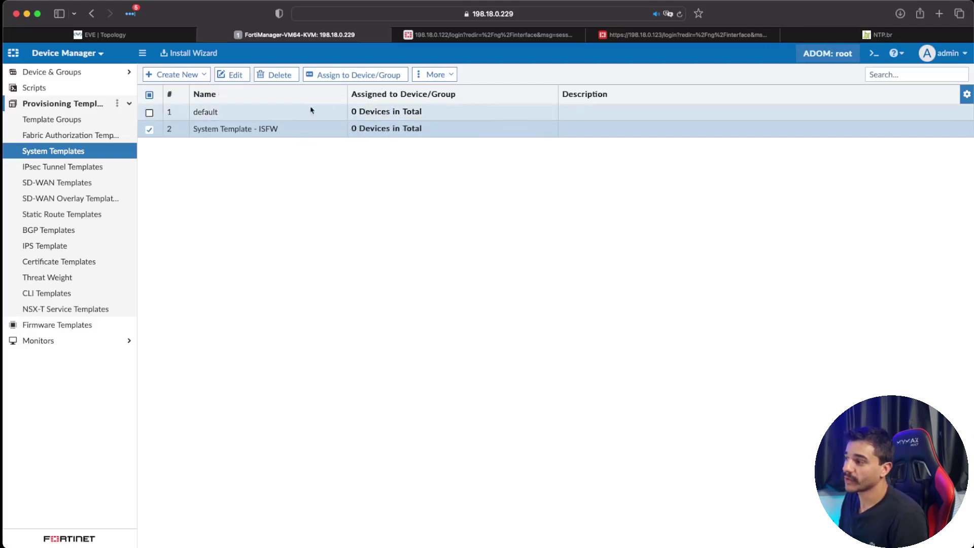
drag(280, 130, 188, 132)
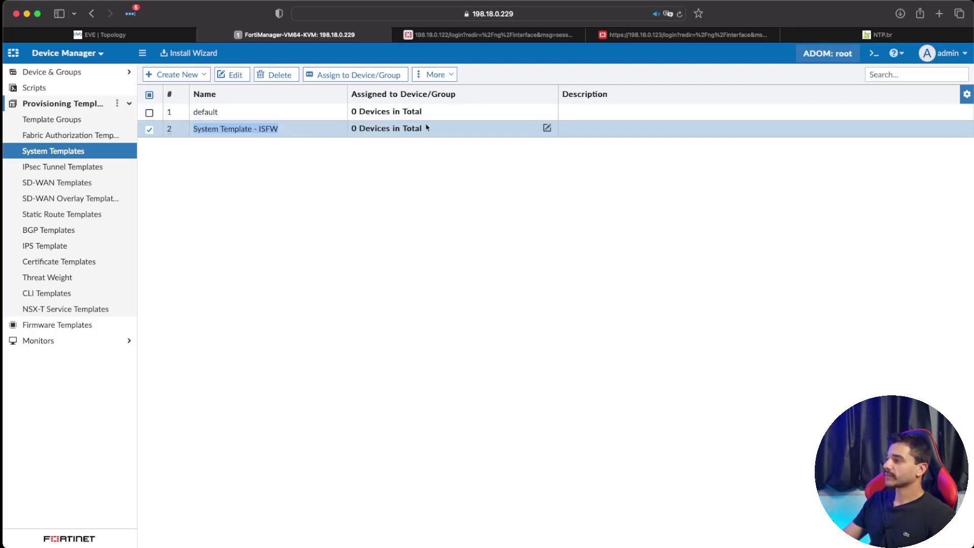
click(76, 72)
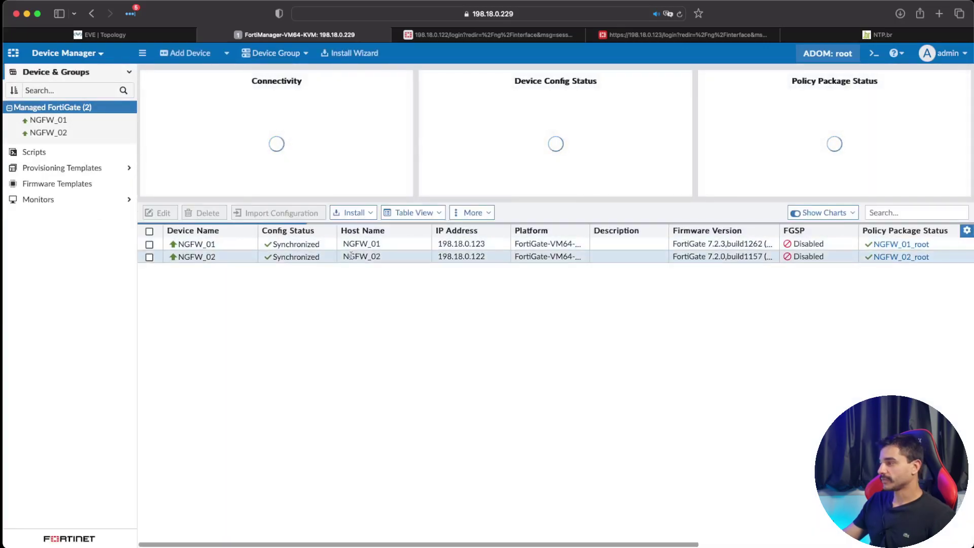
click(97, 168)
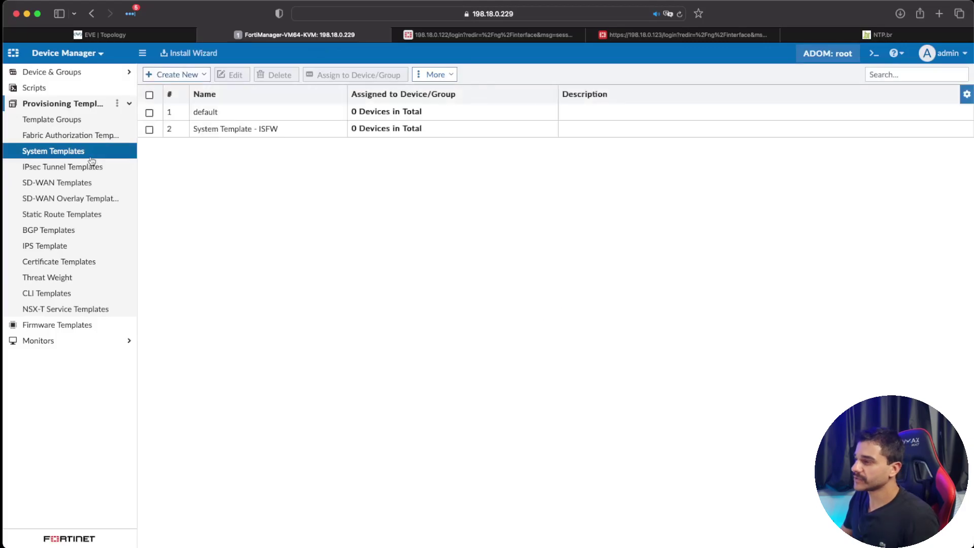
click(241, 129)
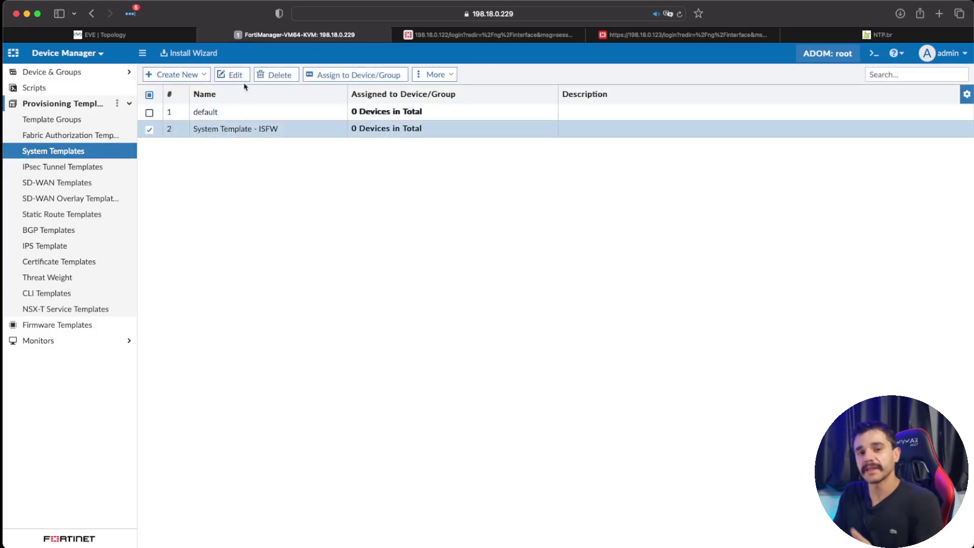
click(357, 74)
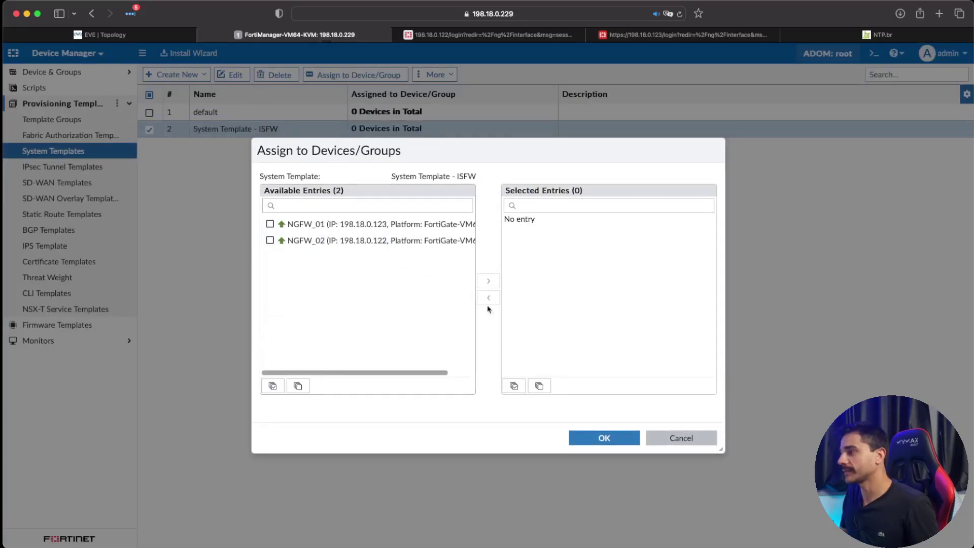
Step: Reopen the assignment dialog and try ticking devices individually and all at once
key(Escape)
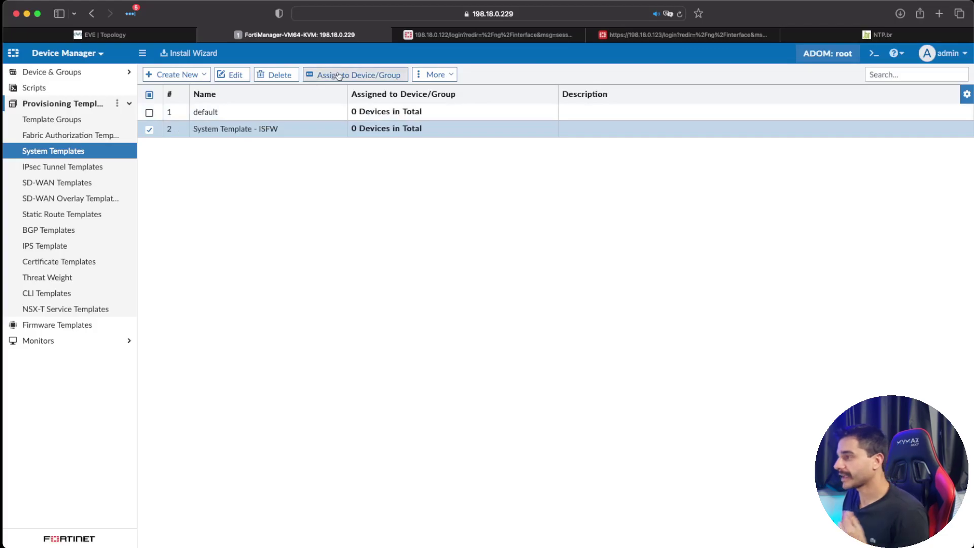
click(339, 75)
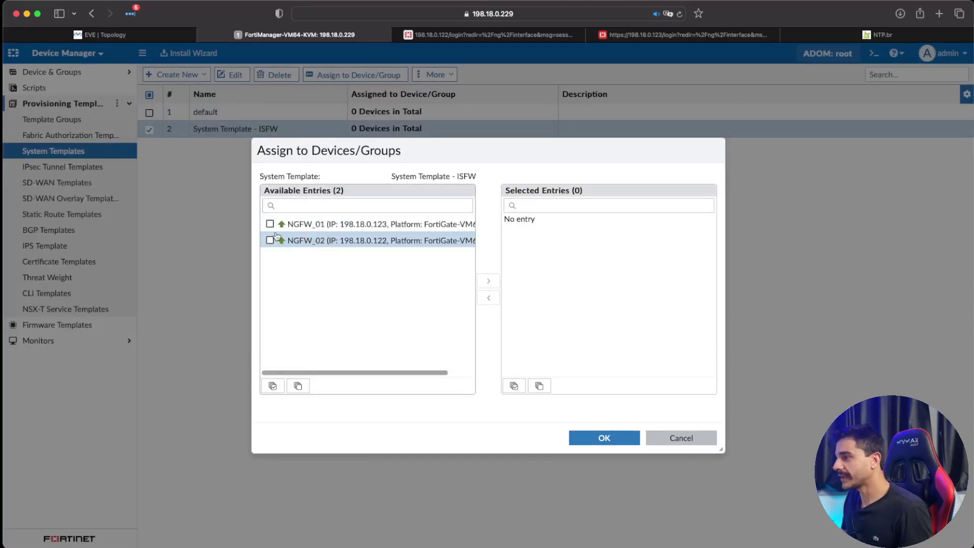
click(270, 223)
click(270, 240)
click(270, 224)
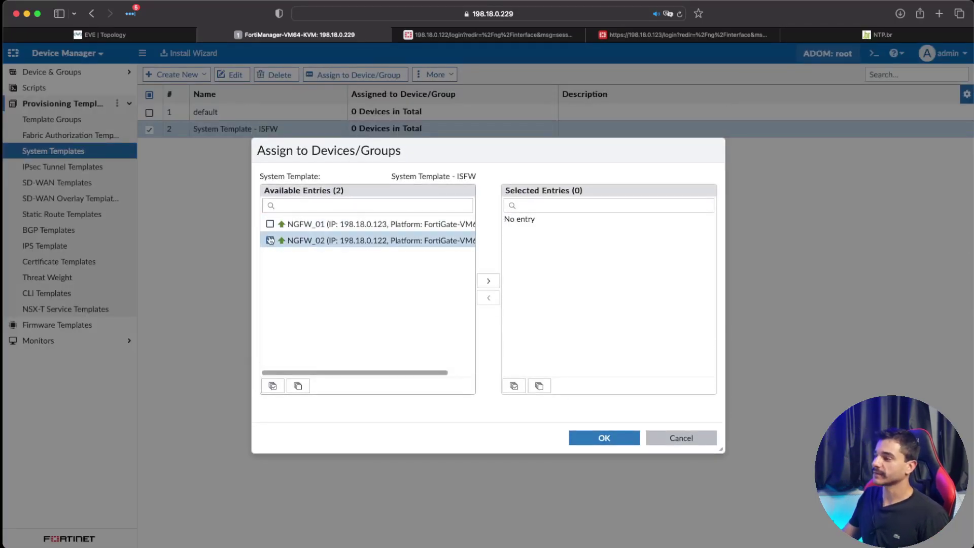
click(270, 240)
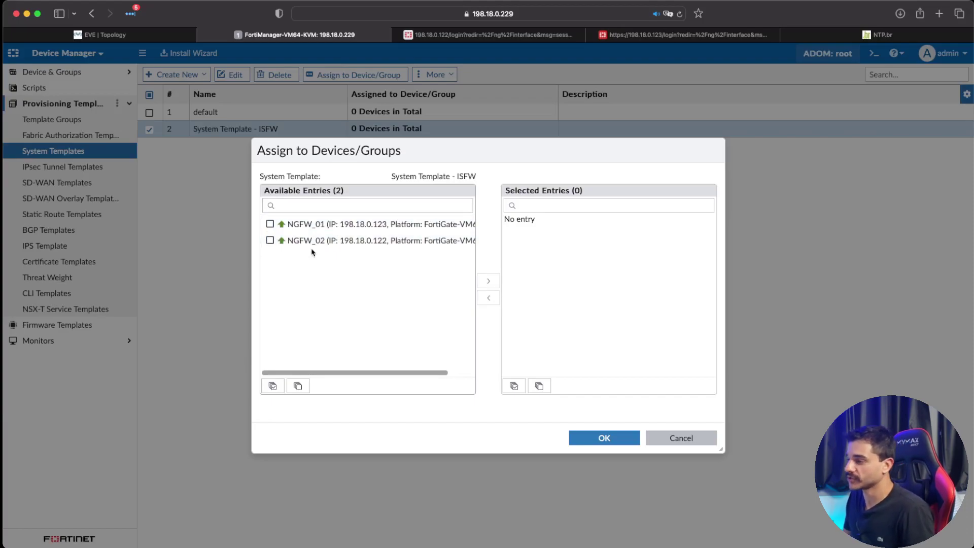
click(273, 386)
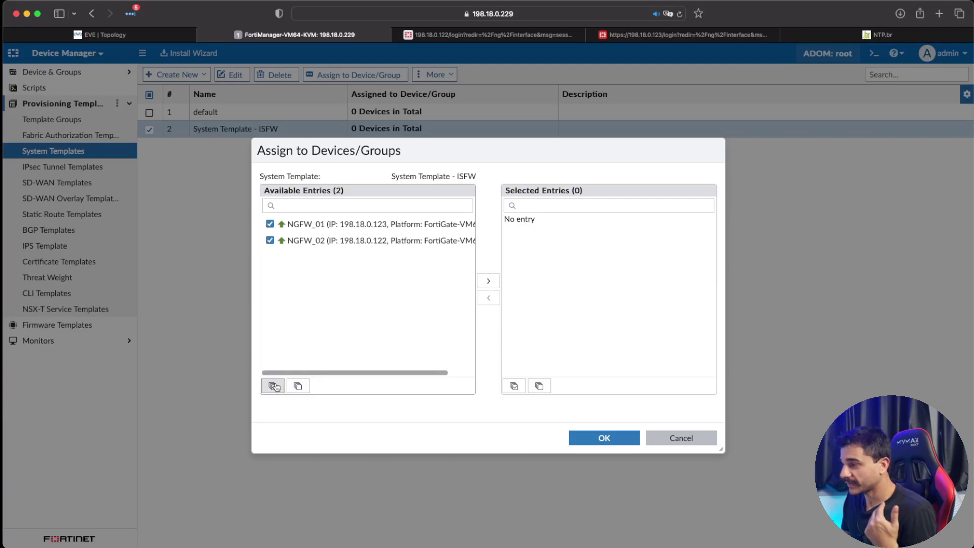
click(298, 386)
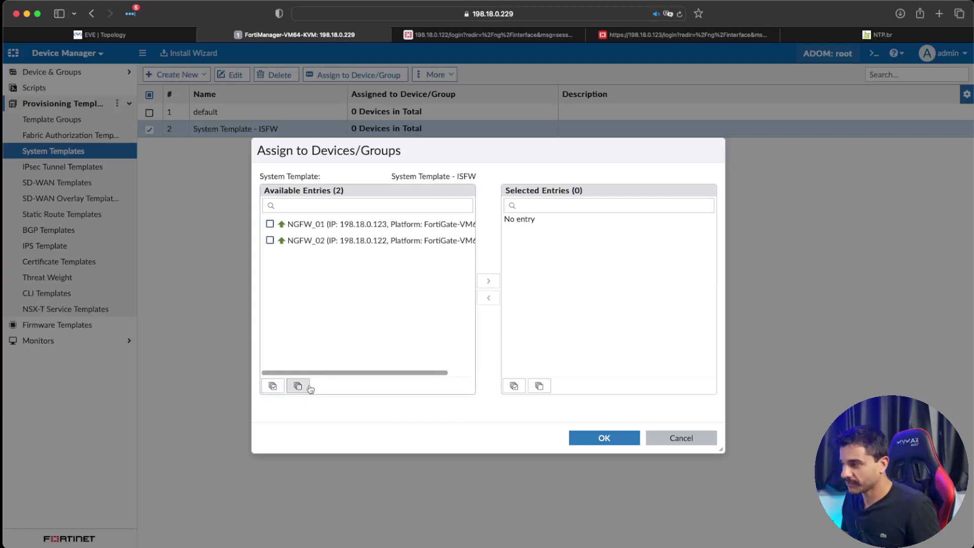
Step: Move NGFW_01 and NGFW_02 into Selected Entries and confirm the assignment
click(270, 223)
click(270, 240)
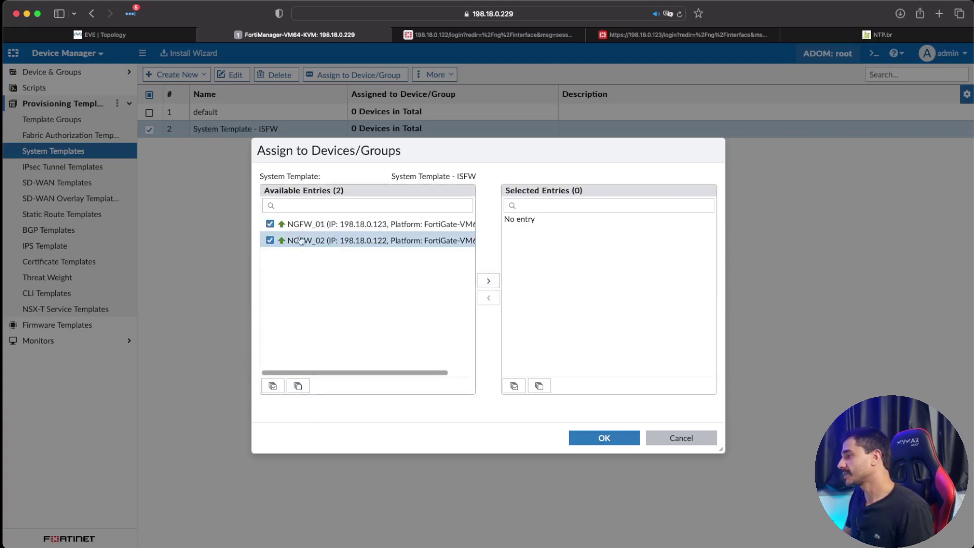
click(489, 282)
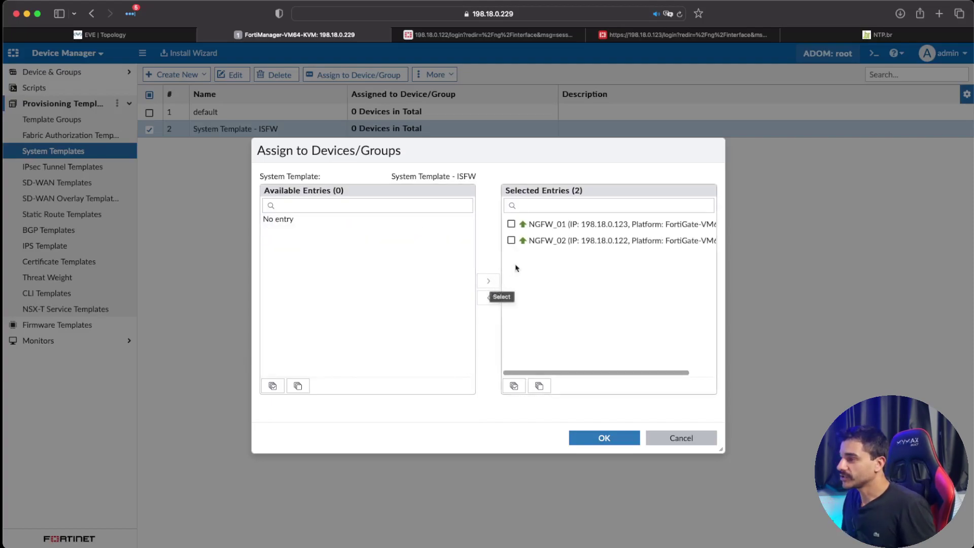
click(615, 441)
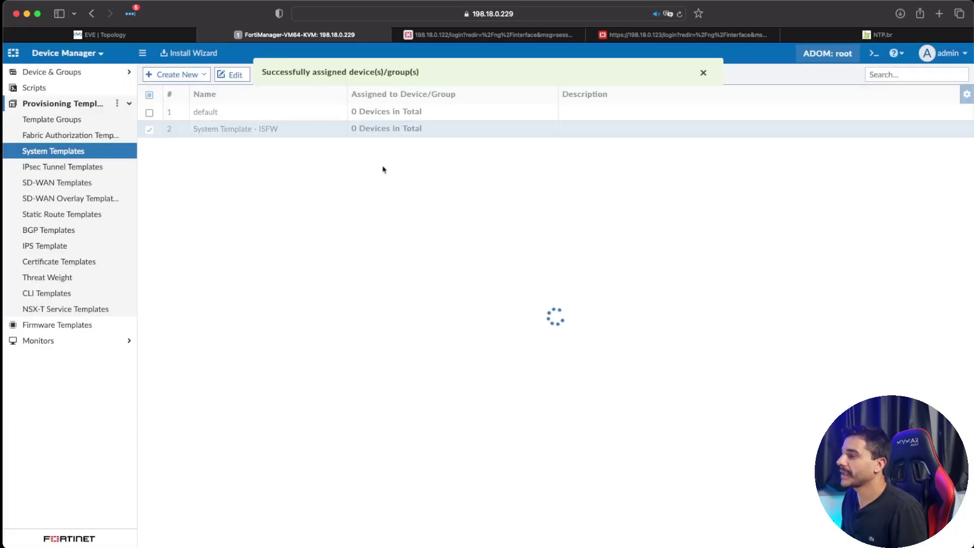
click(701, 75)
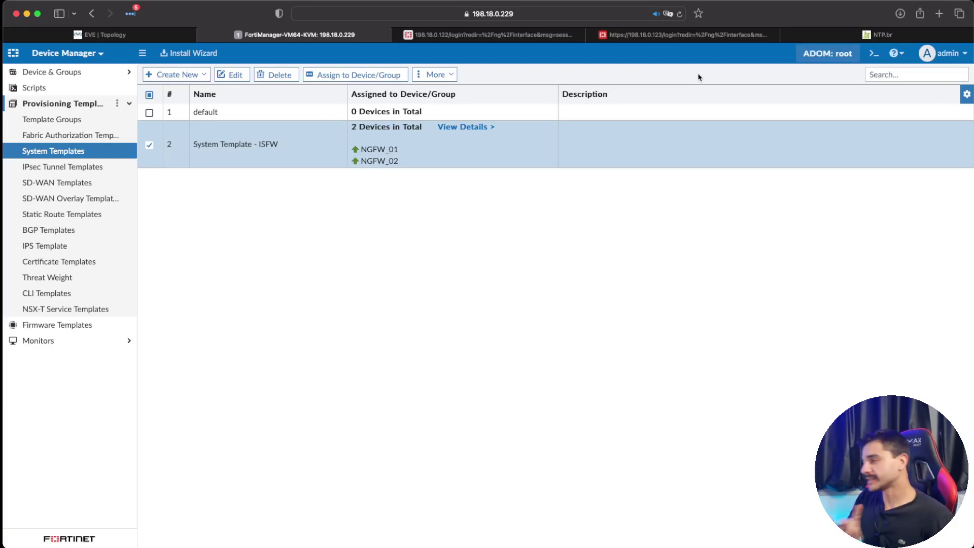
Step: Log in to the NGFW_01 FortiGate at 198.18.0.123 without saving the password
click(630, 34)
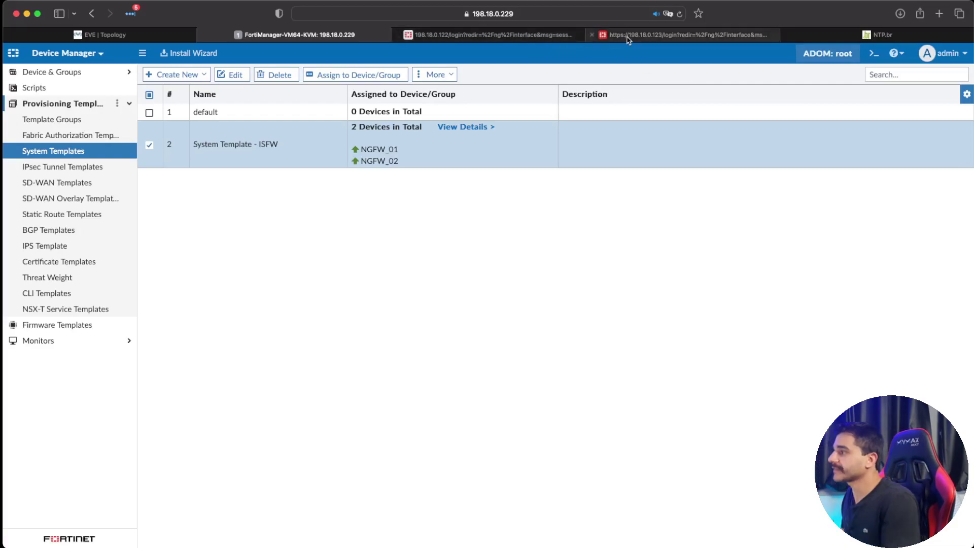
text(admin)
key(Tab)
text(admin)
key(Return)
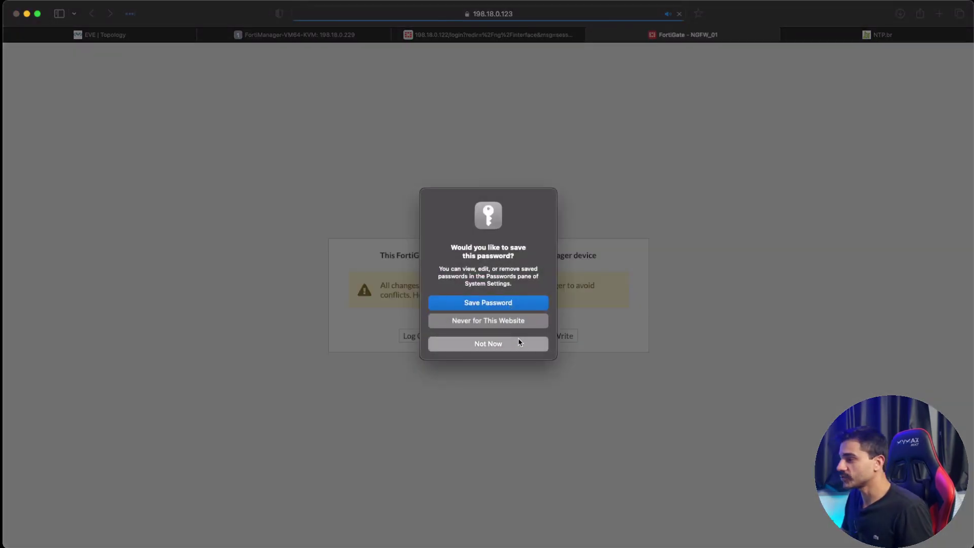
click(516, 342)
click(492, 338)
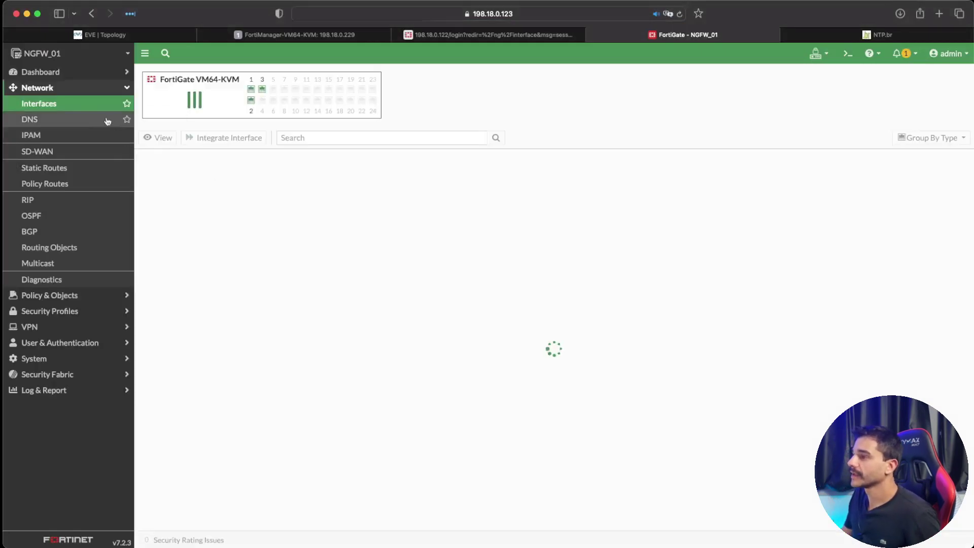
Step: Check NGFW_01's DNS page and System Settings, which still use FortiGuard DNS and NTP
click(74, 103)
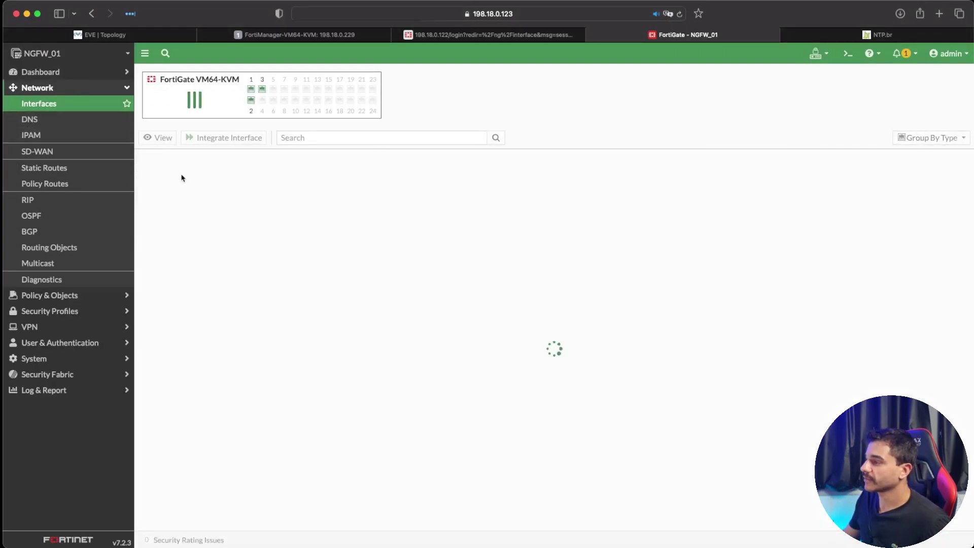
click(30, 119)
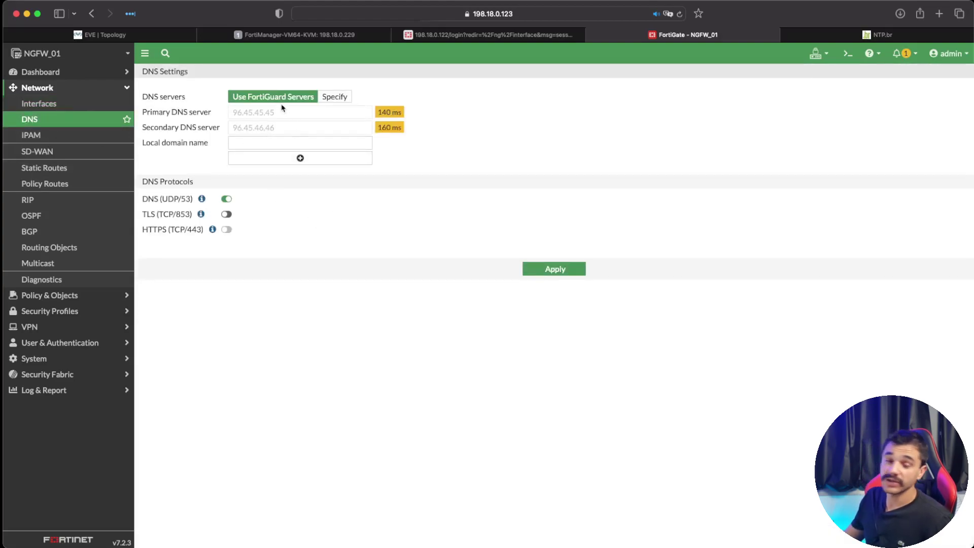
click(105, 347)
click(77, 294)
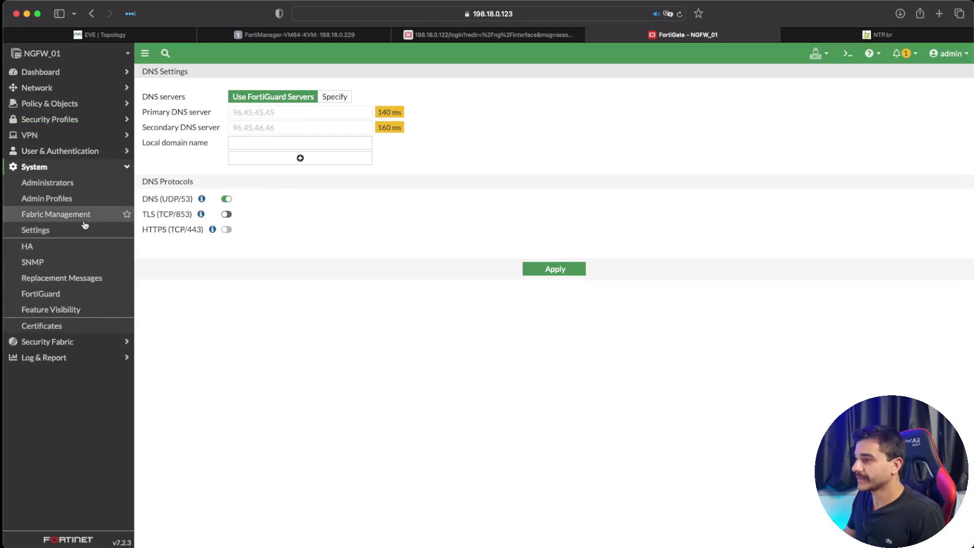
click(84, 234)
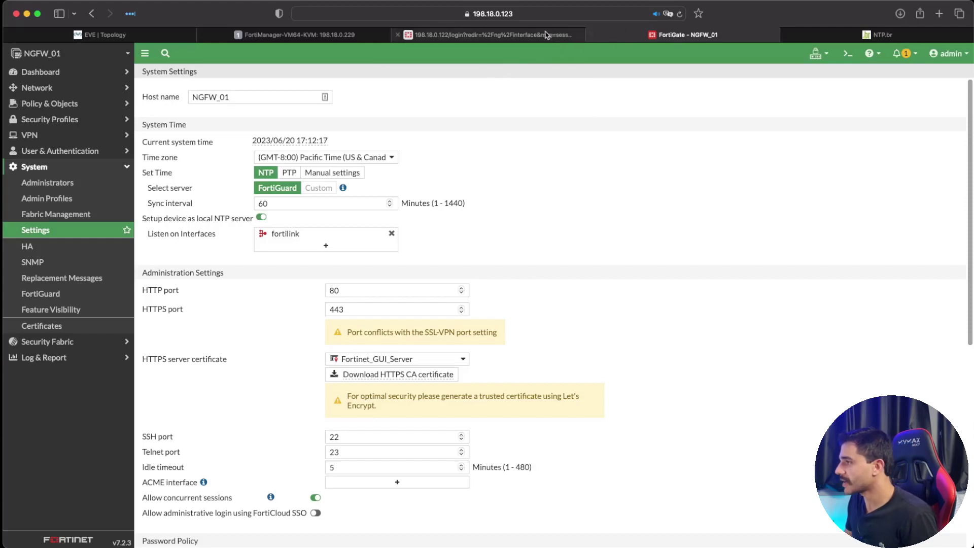
Step: Log in to the NGFW_02 FortiGate at 198.18.0.122 without saving the password
click(507, 35)
text(admin)
key(Tab)
text(admin)
key(Return)
click(523, 303)
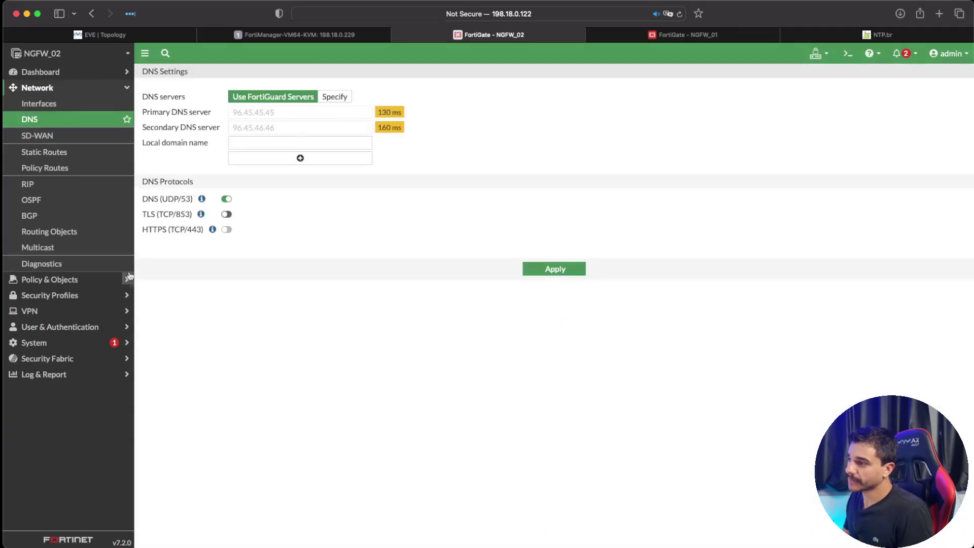
Step: Confirm NGFW_02's System Settings still use FortiGuard NTP, then go back to FortiManager's System Templates
click(56, 342)
click(94, 213)
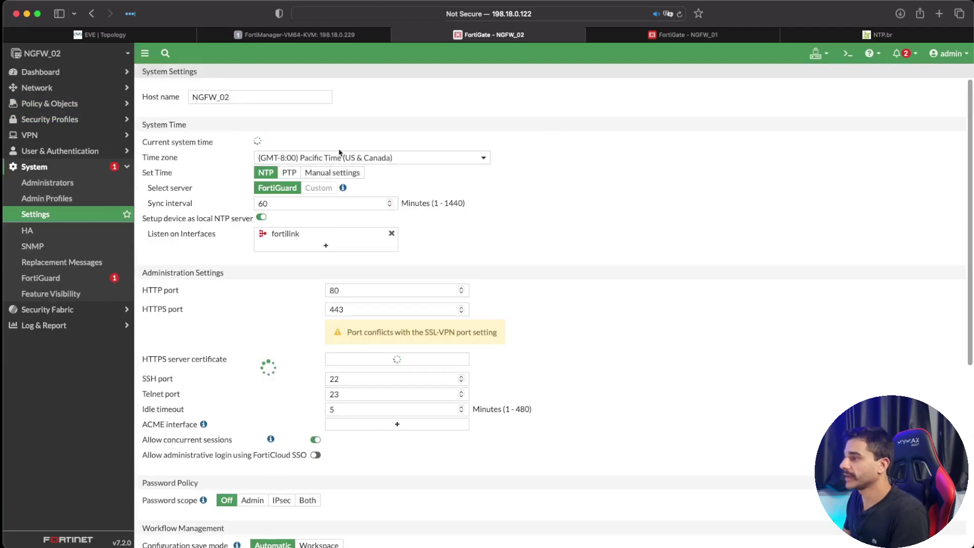
click(270, 34)
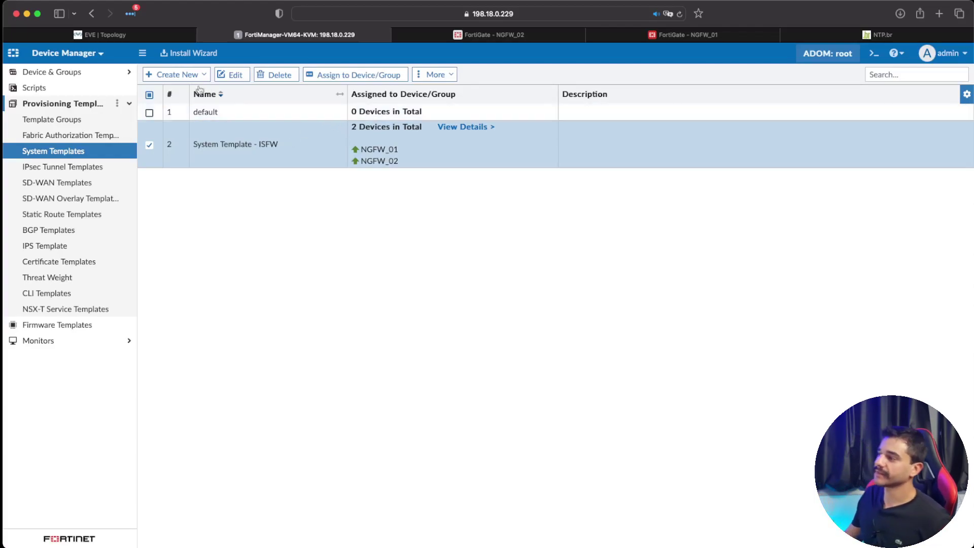
Step: In the Install Wizard, choose Install Device Settings (only) and advance with NGFW_01 and NGFW_02 to the preview
click(192, 54)
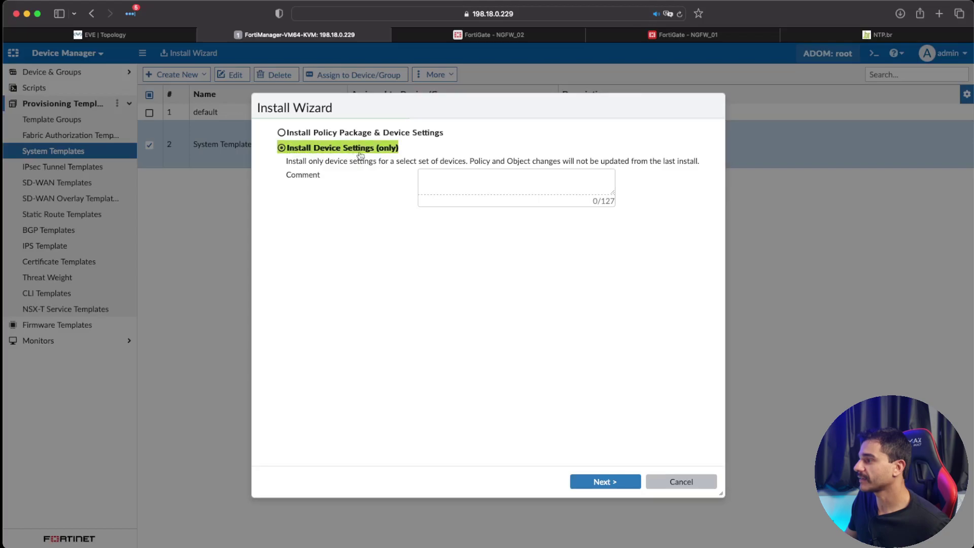
click(315, 135)
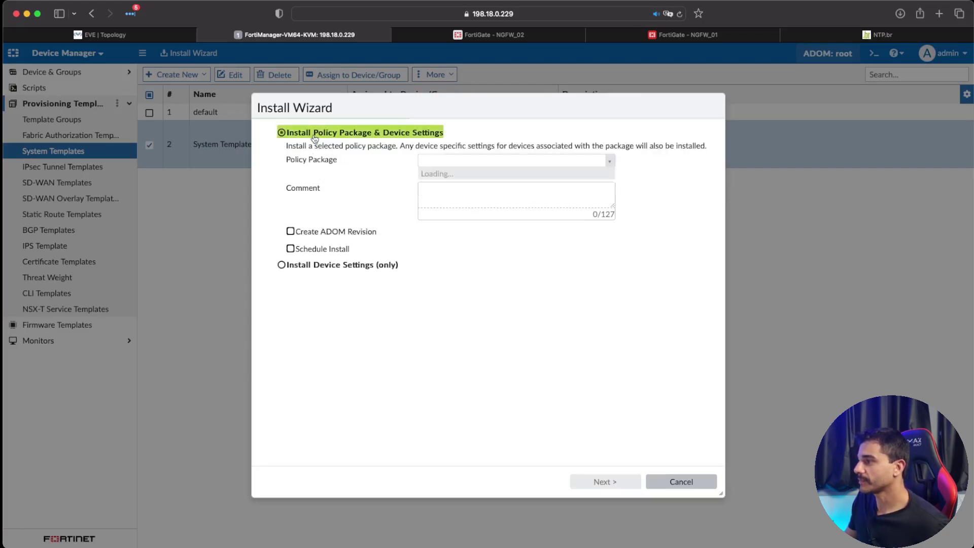
click(609, 160)
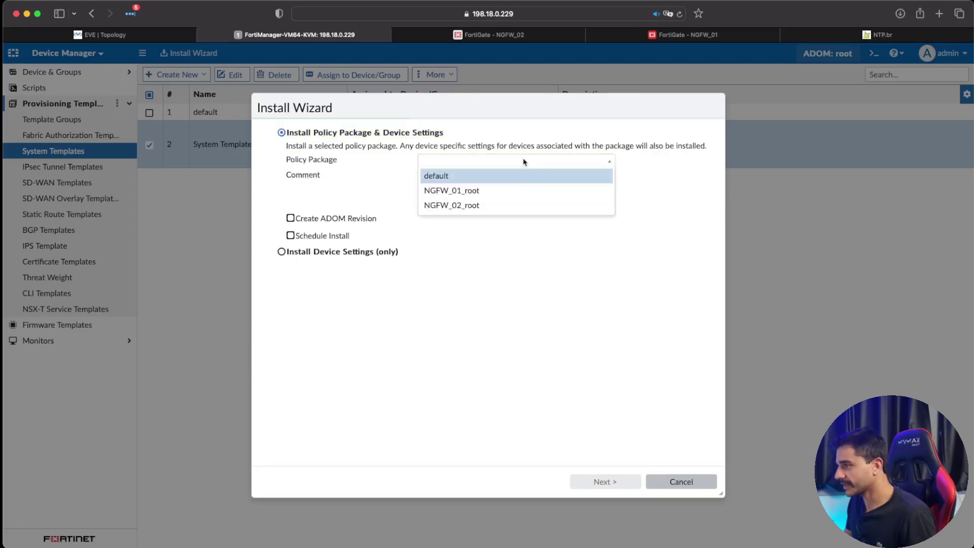
click(287, 258)
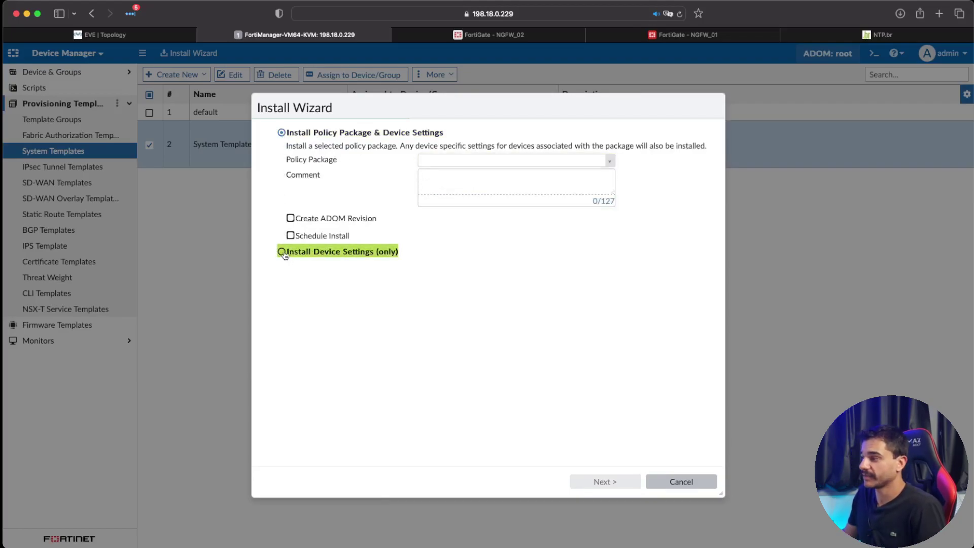
click(283, 252)
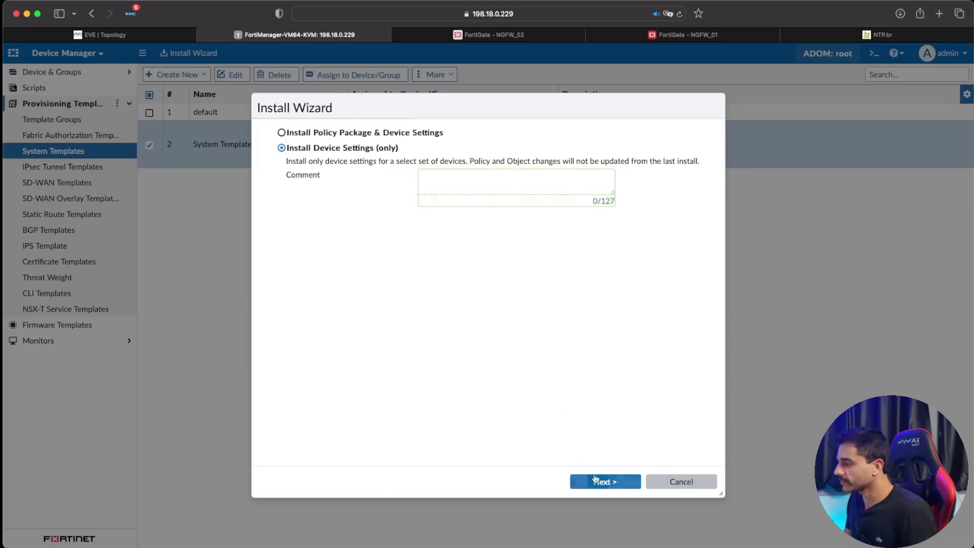
click(624, 486)
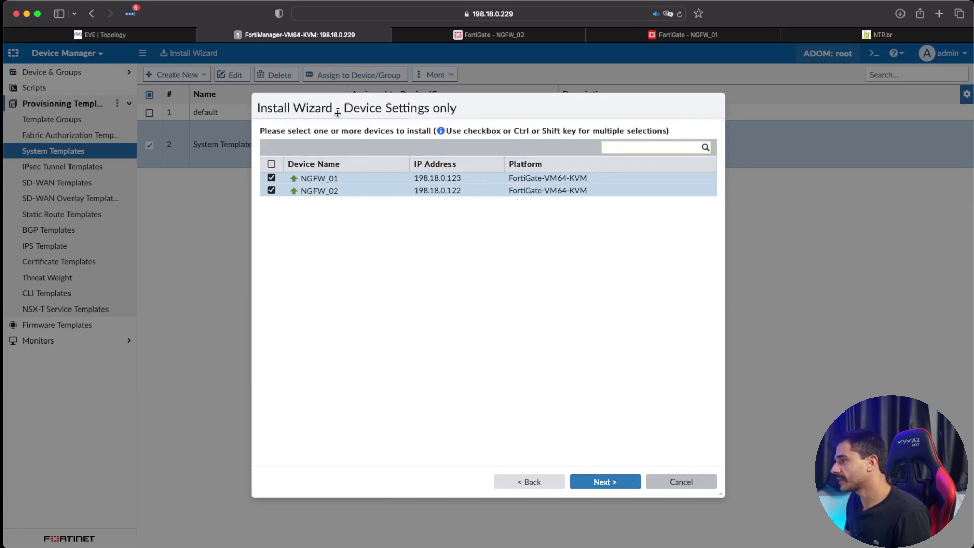
click(622, 485)
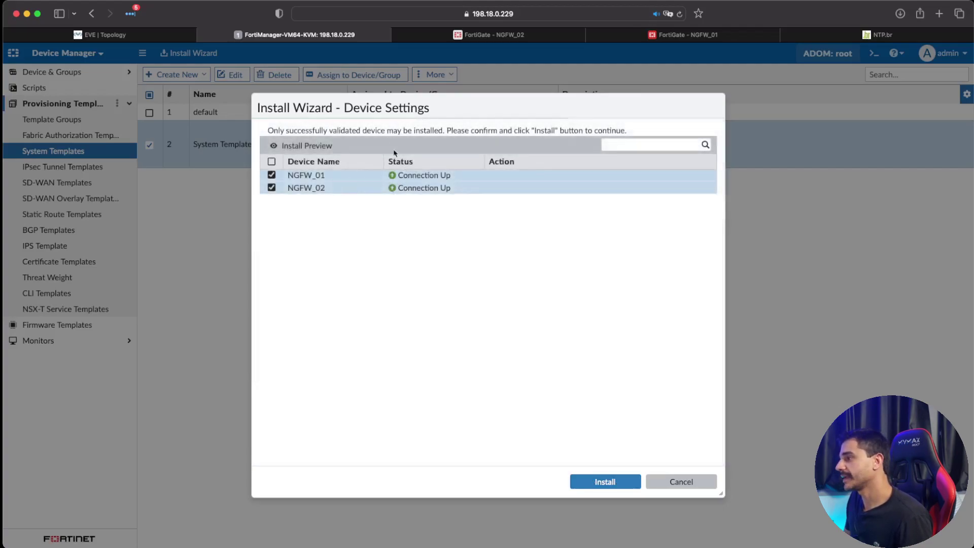
Step: Install the template settings on both firewalls and finish once all 4 tasks succeed
click(606, 482)
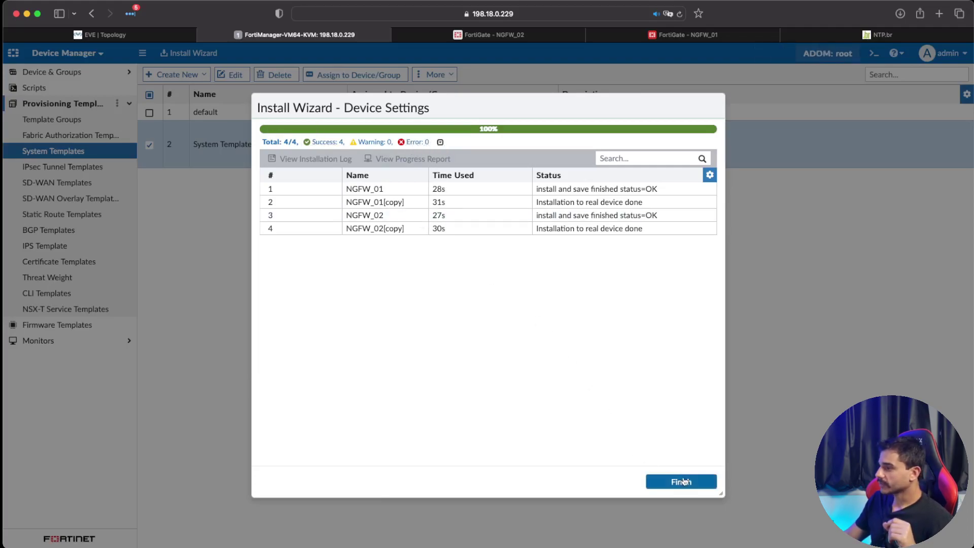
click(684, 482)
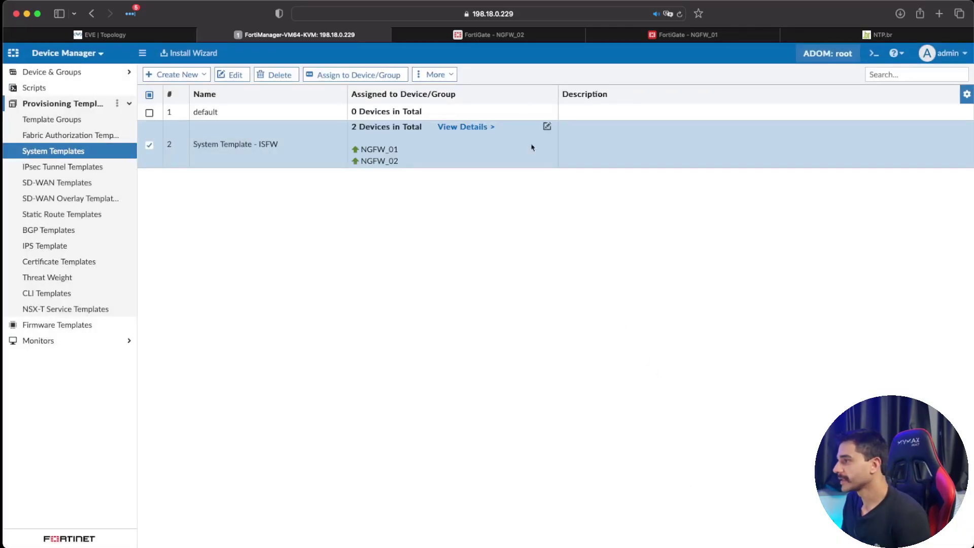
Step: Verify NGFW_02 now uses NTP server 200.160.7.186 and DNS servers 8.8.8.8 and 1.1.1.1
click(545, 34)
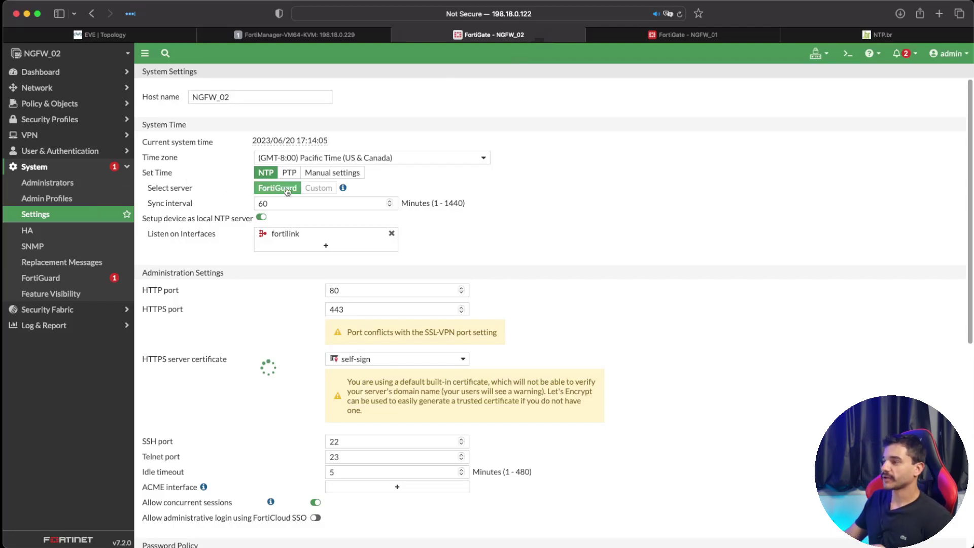
click(61, 220)
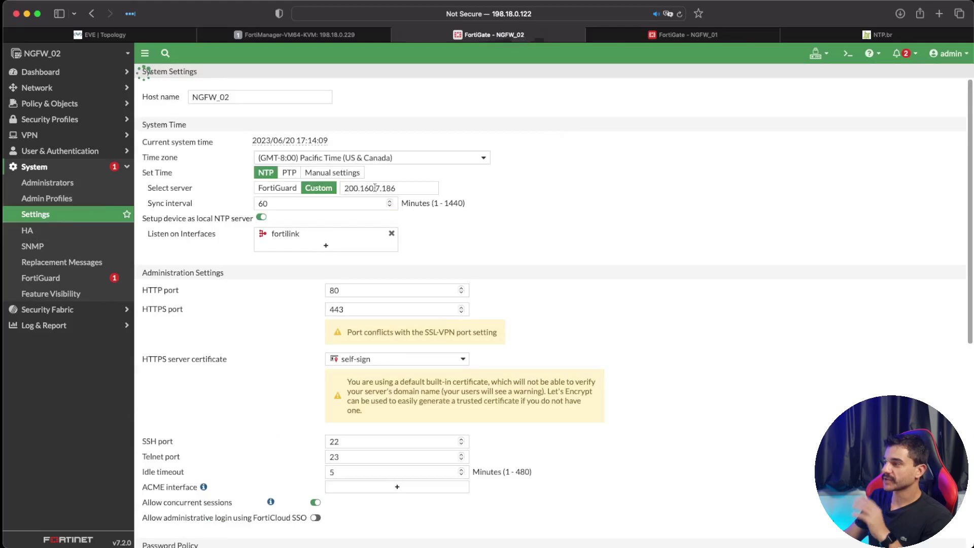
triple_click(373, 188)
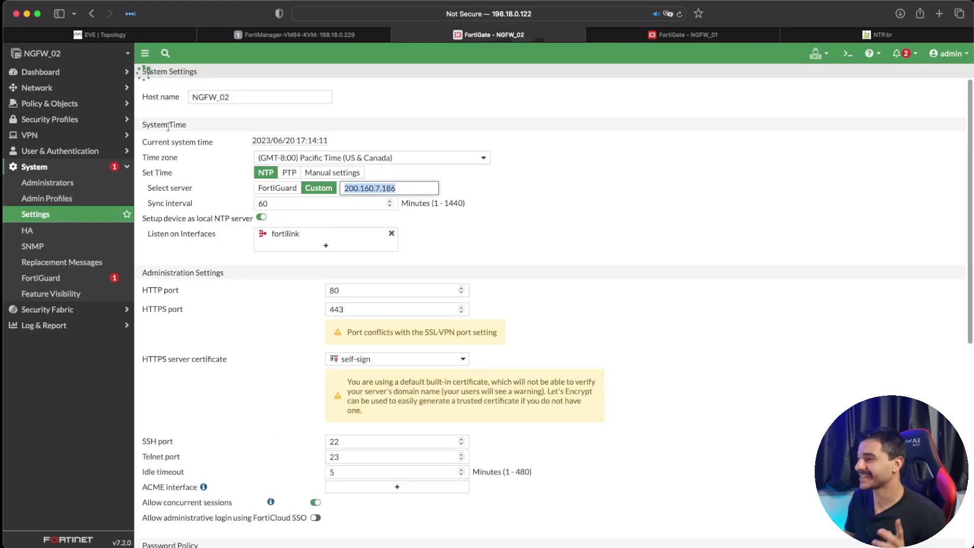
click(46, 88)
click(70, 119)
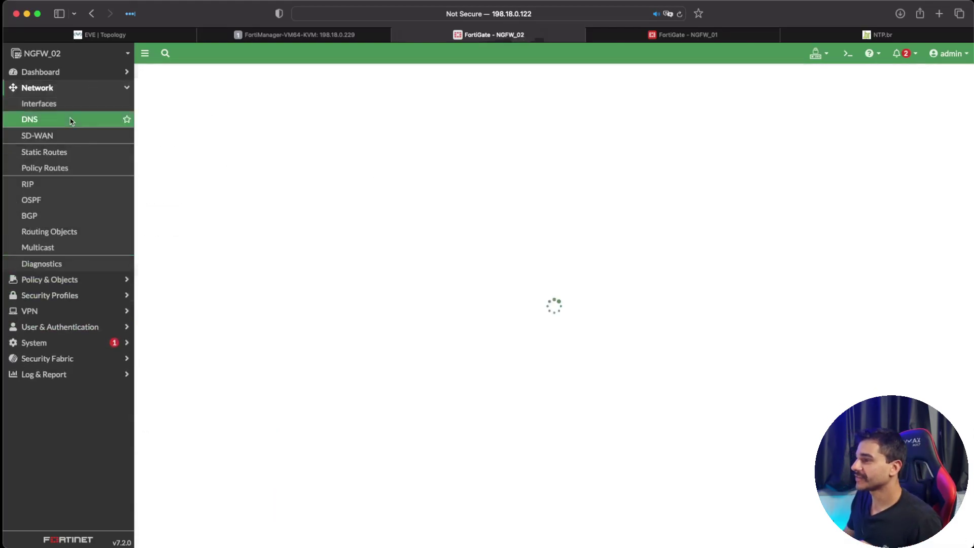
click(271, 129)
drag(271, 129, 211, 123)
click(254, 114)
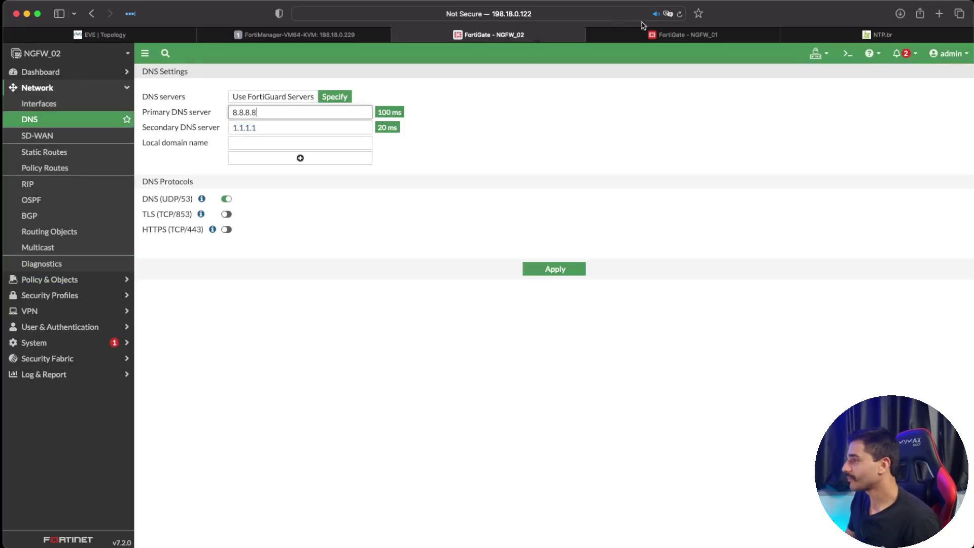
Step: Confirm NGFW_01's System Settings and DNS page show the same pushed NTP and DNS servers
click(660, 35)
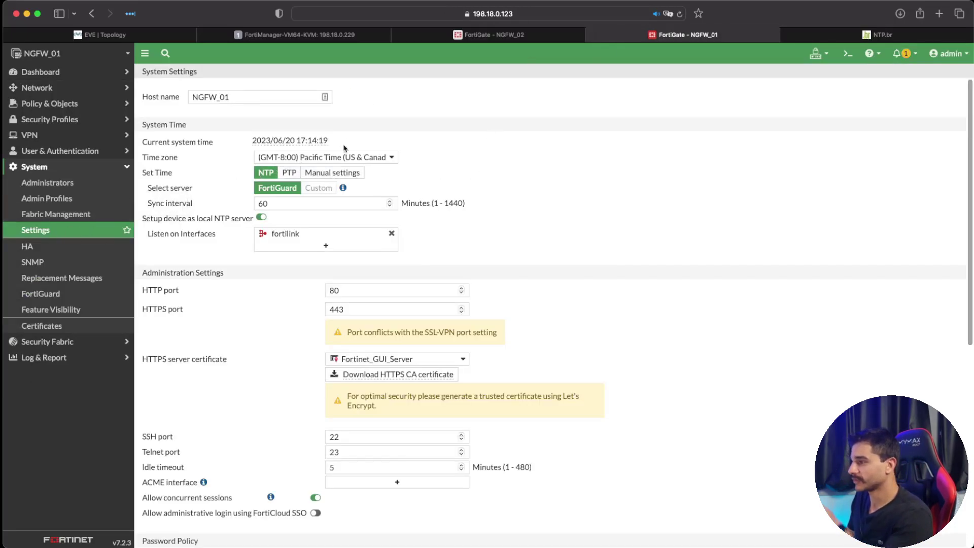
click(83, 232)
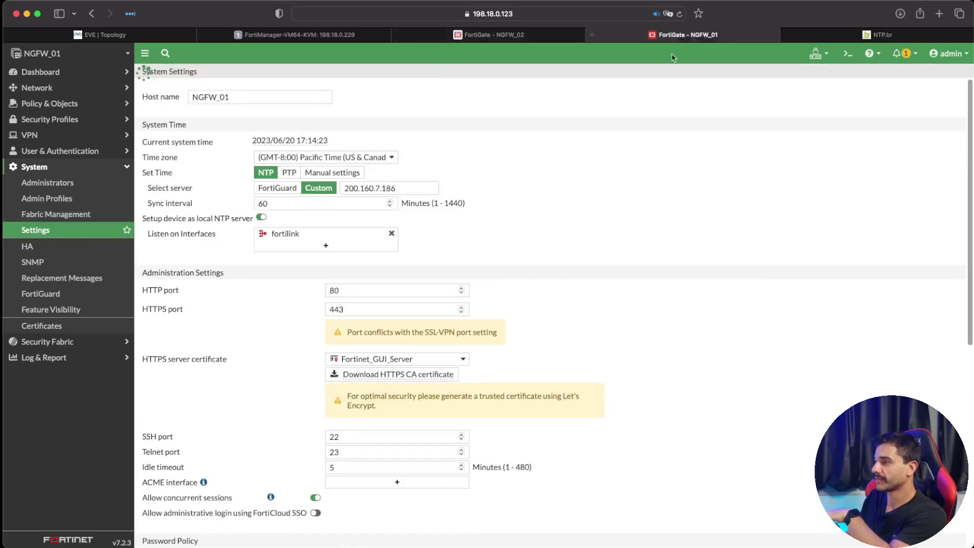
click(46, 88)
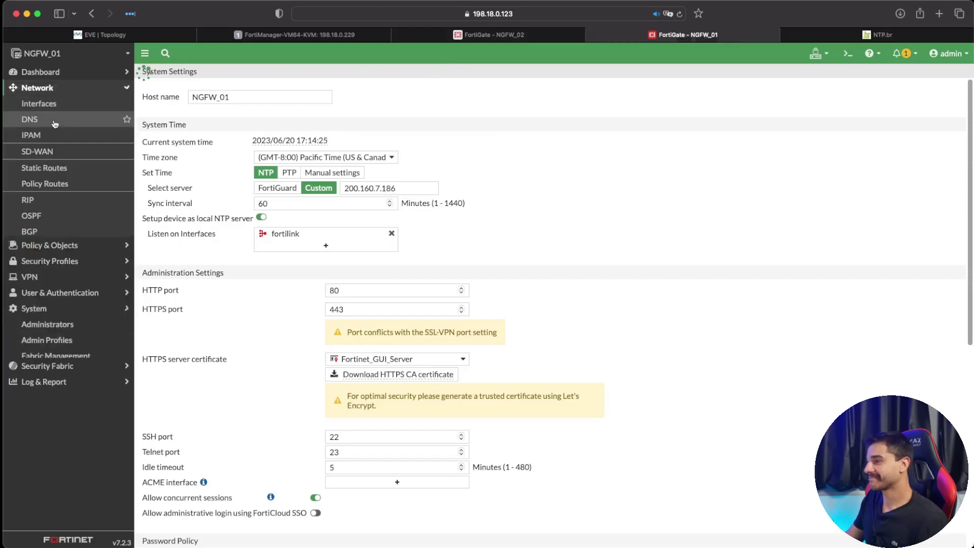
click(74, 122)
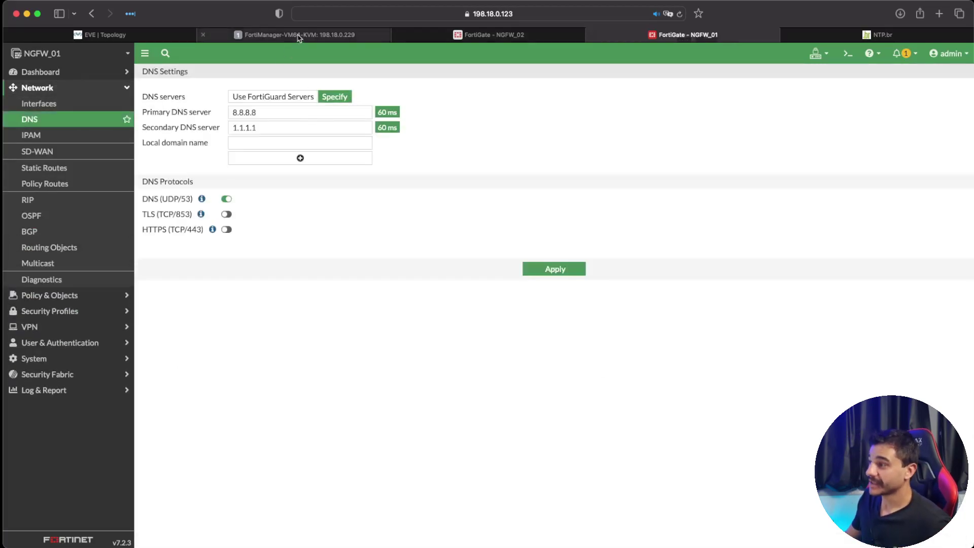
click(299, 36)
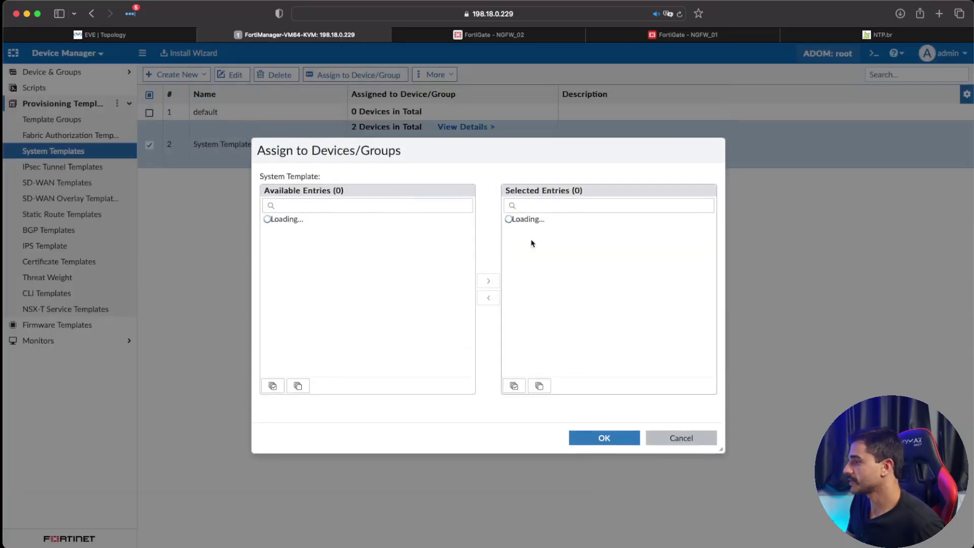
Step: Unassign NGFW_01 and NGFW_02 from 'System Template - ISFW', then recheck each FortiGate's DNS
click(488, 298)
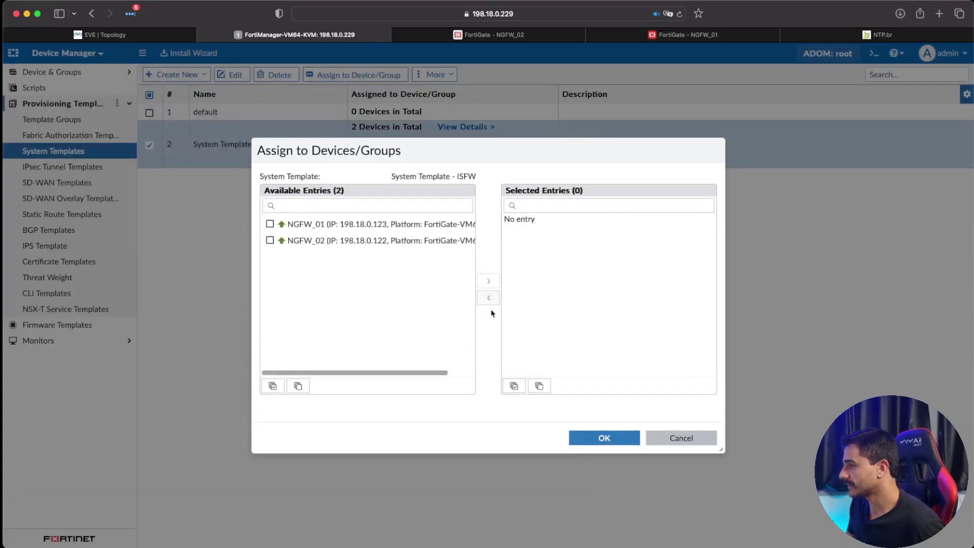
click(602, 437)
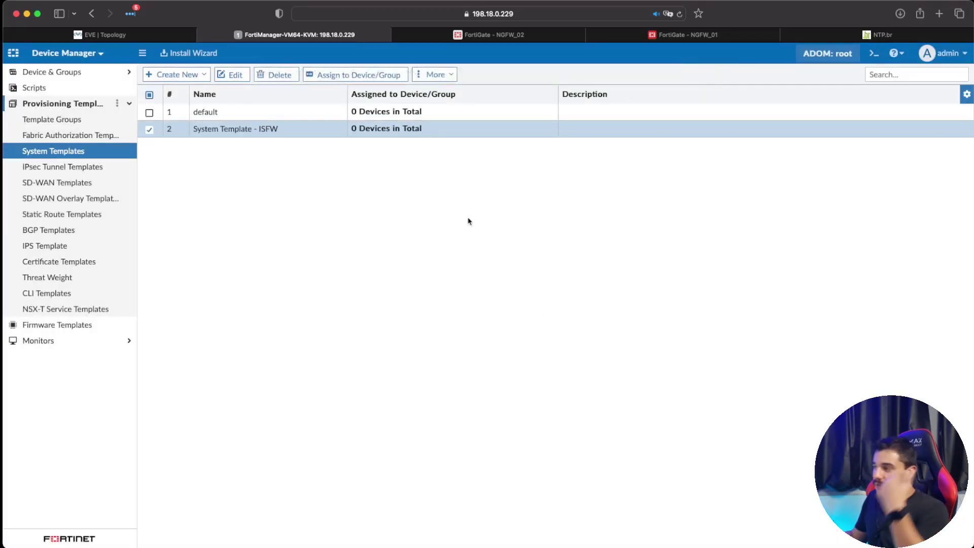
click(553, 35)
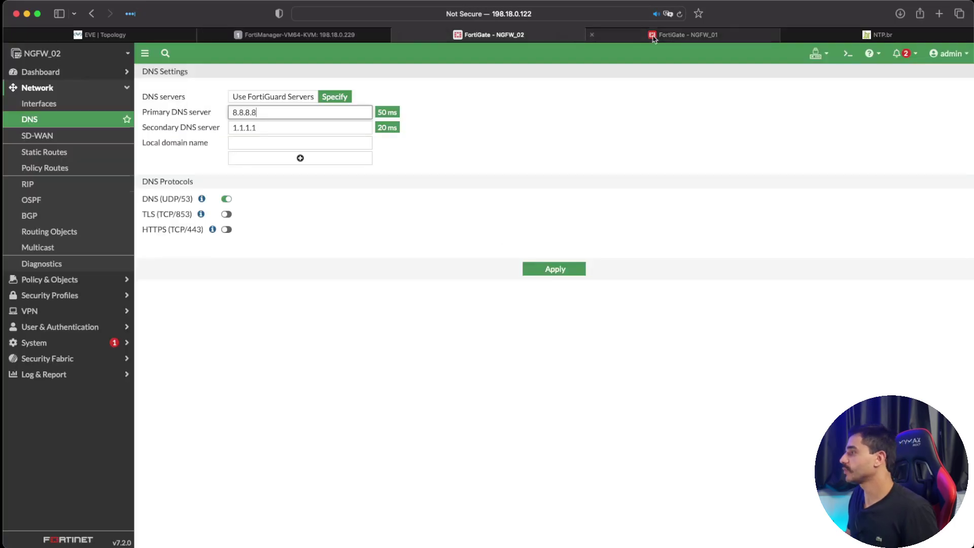
click(599, 35)
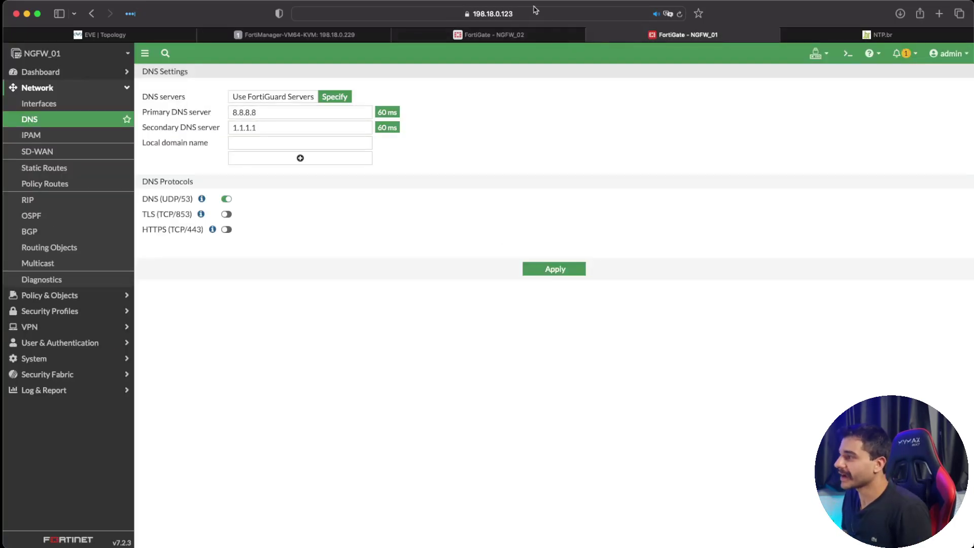
click(292, 35)
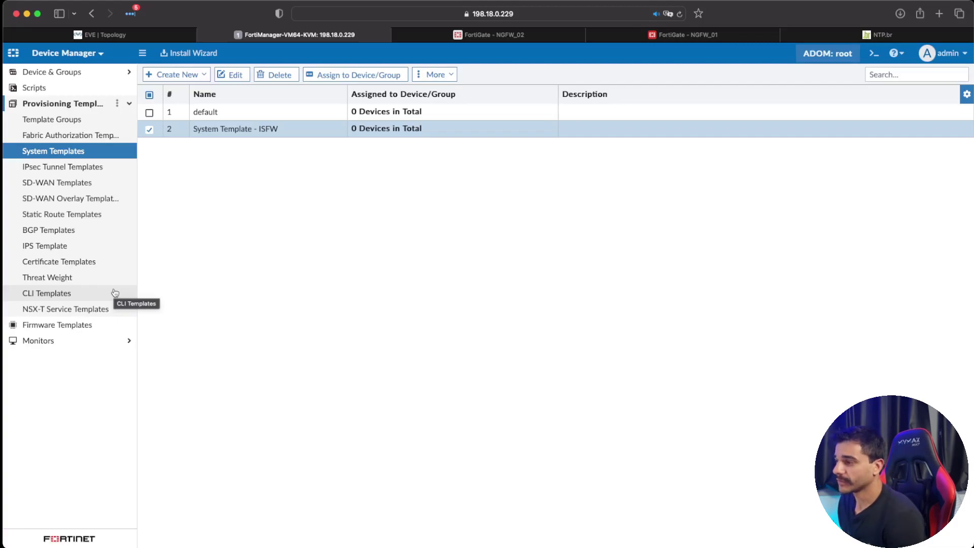
click(405, 252)
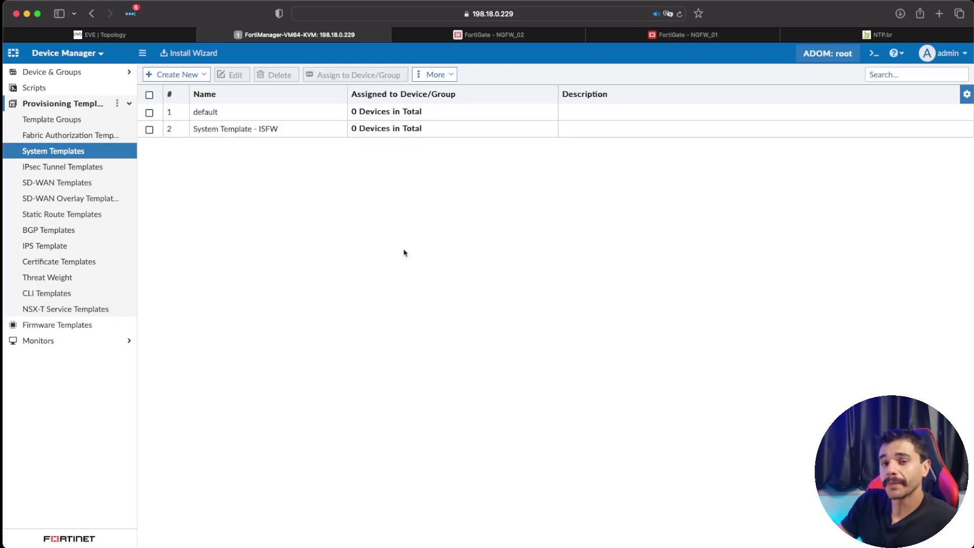